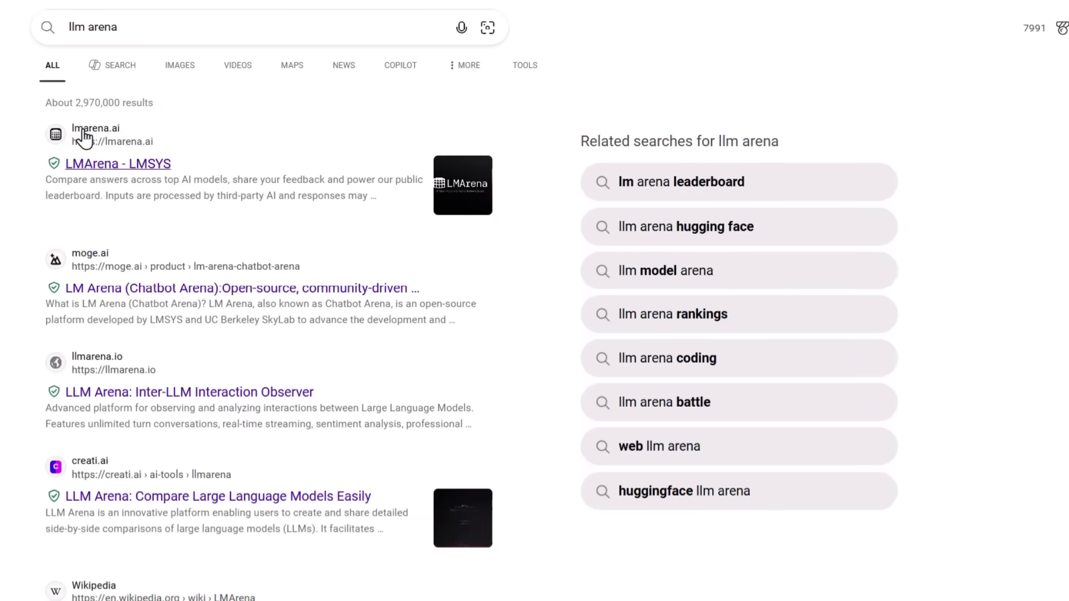
Open lmarena.ai from the Bing results, glance at the leaderboard, and return to the home page
{"action": "left_click", "coordinate": [136, 143]}
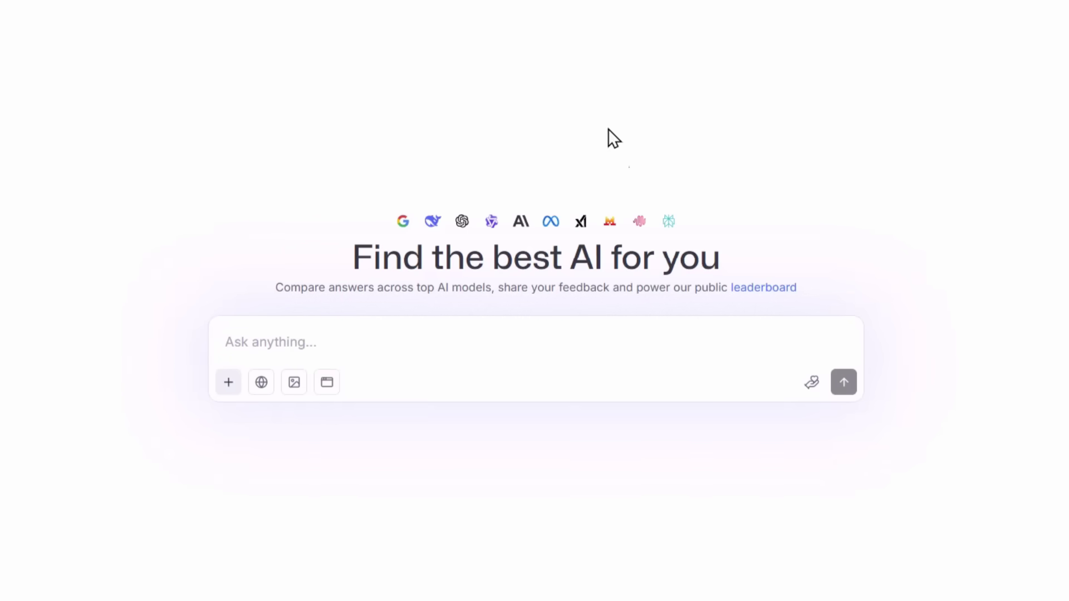
{"action": "left_click", "coordinate": [741, 290]}
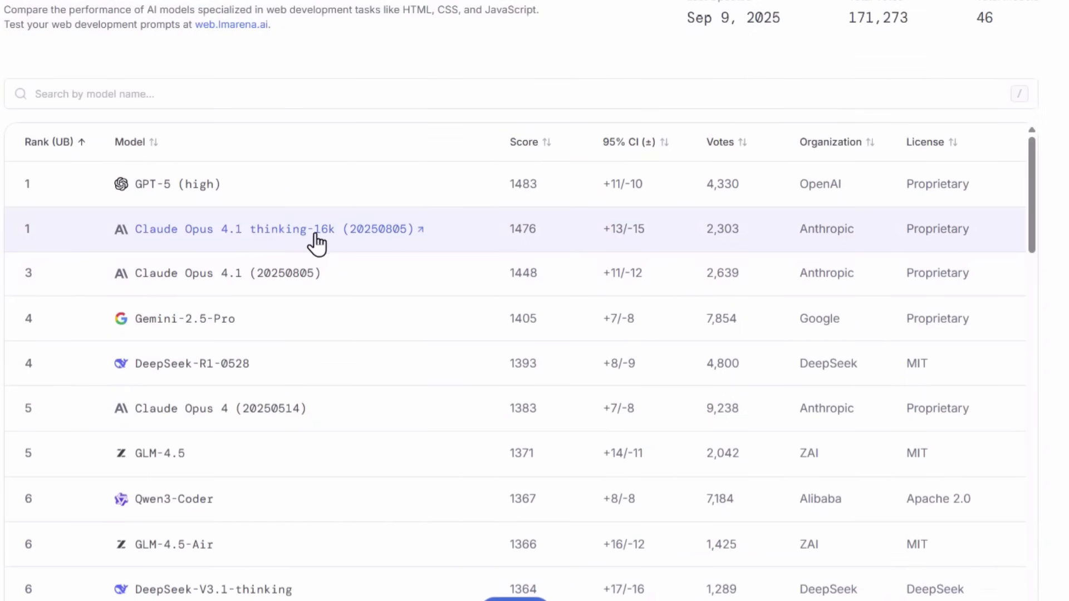
{"action": "scroll", "coordinate": [396, 246], "scroll_direction": "down", "scroll_amount": 7}
{"action": "scroll", "coordinate": [399, 259], "scroll_direction": "up", "scroll_amount": 3}
{"action": "scroll", "coordinate": [399, 259], "scroll_direction": "up", "scroll_amount": 5}
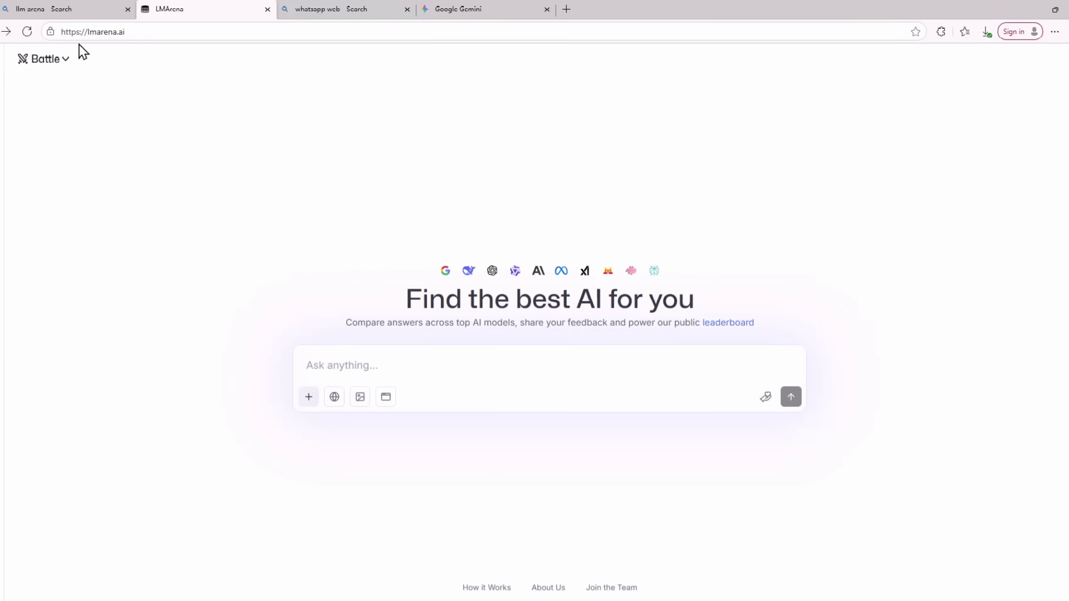
Switch LMArena to Direct Chat with image generation on and select the seedream-4 model
{"action": "left_click", "coordinate": [43, 59]}
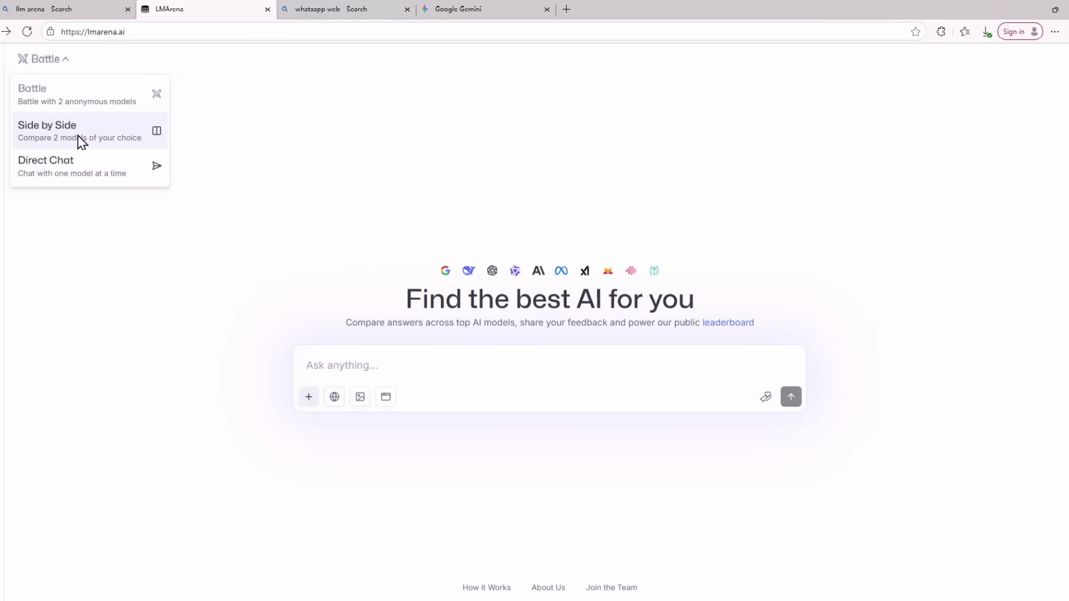
{"action": "left_click", "coordinate": [98, 172]}
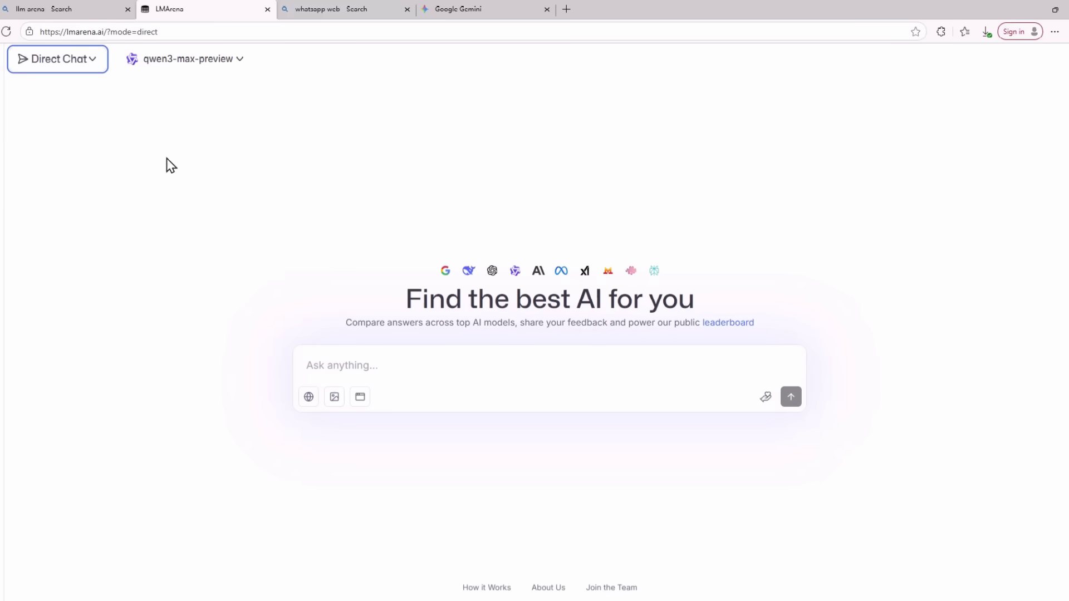
{"action": "left_click", "coordinate": [335, 402]}
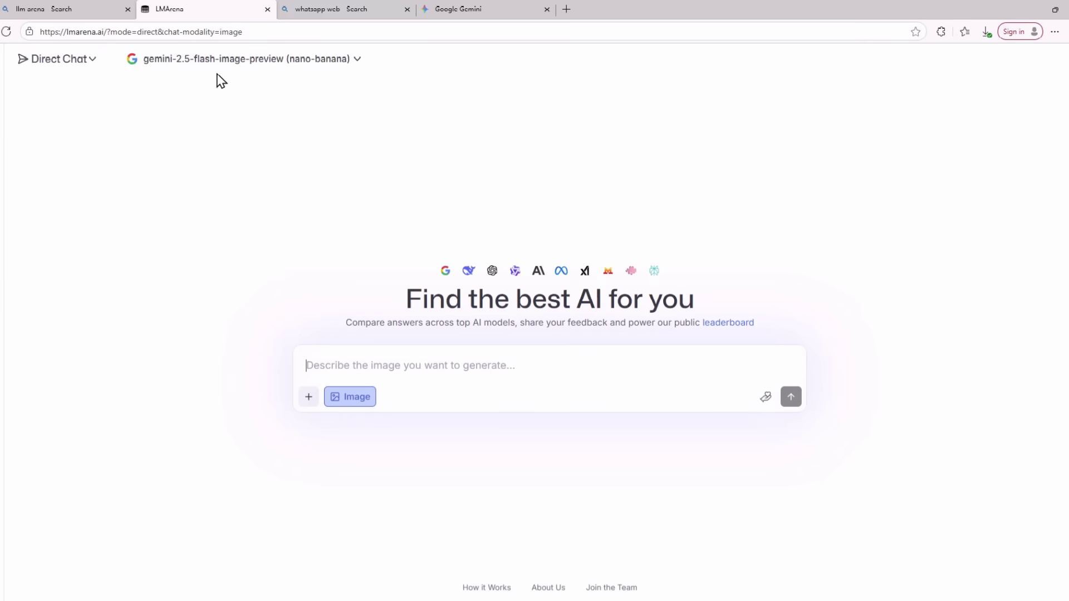
{"action": "left_click", "coordinate": [241, 65]}
{"action": "scroll", "coordinate": [272, 191], "scroll_direction": "down", "scroll_amount": 4}
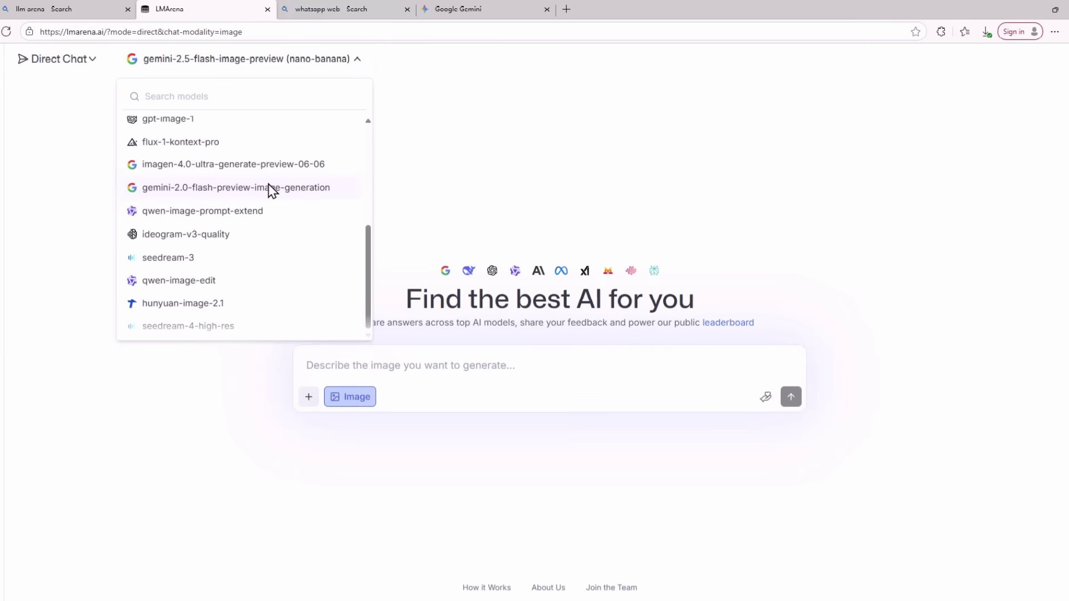
{"action": "scroll", "coordinate": [270, 189], "scroll_direction": "up", "scroll_amount": 4}
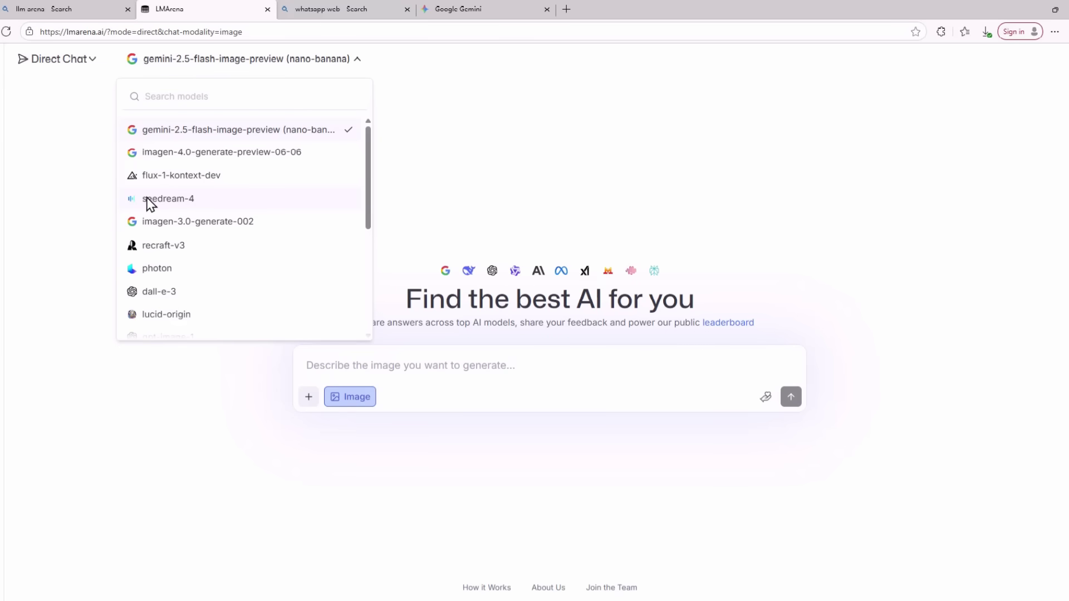
{"action": "left_click", "coordinate": [152, 200]}
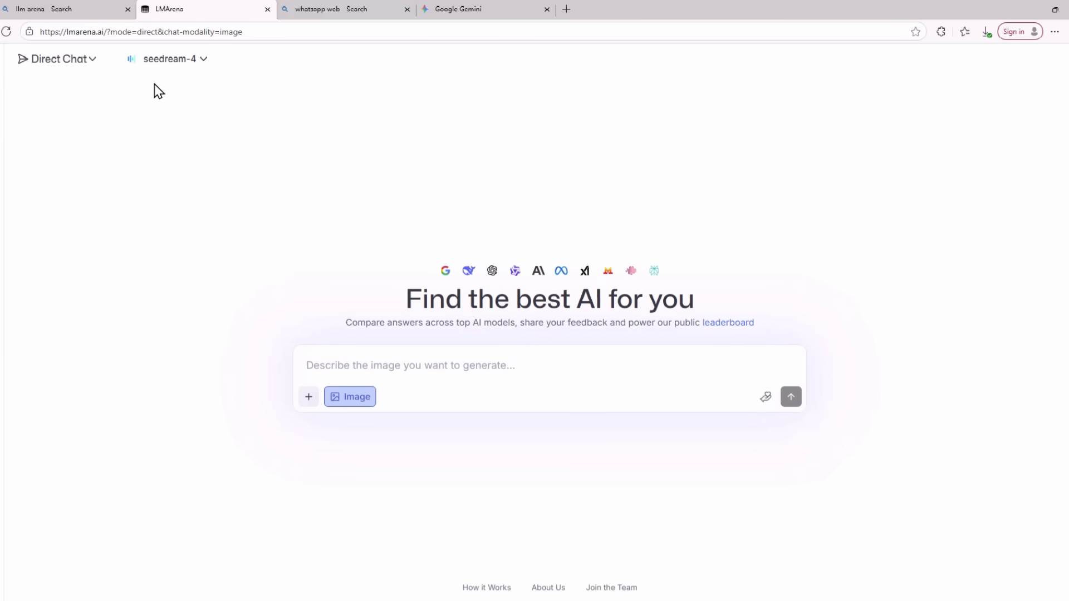
{"action": "left_click", "coordinate": [468, 355]}
Attach the blurry cat screenshot and send a prompt to creatively upscale it to 32K super resolution
{"action": "left_click", "coordinate": [308, 397]}
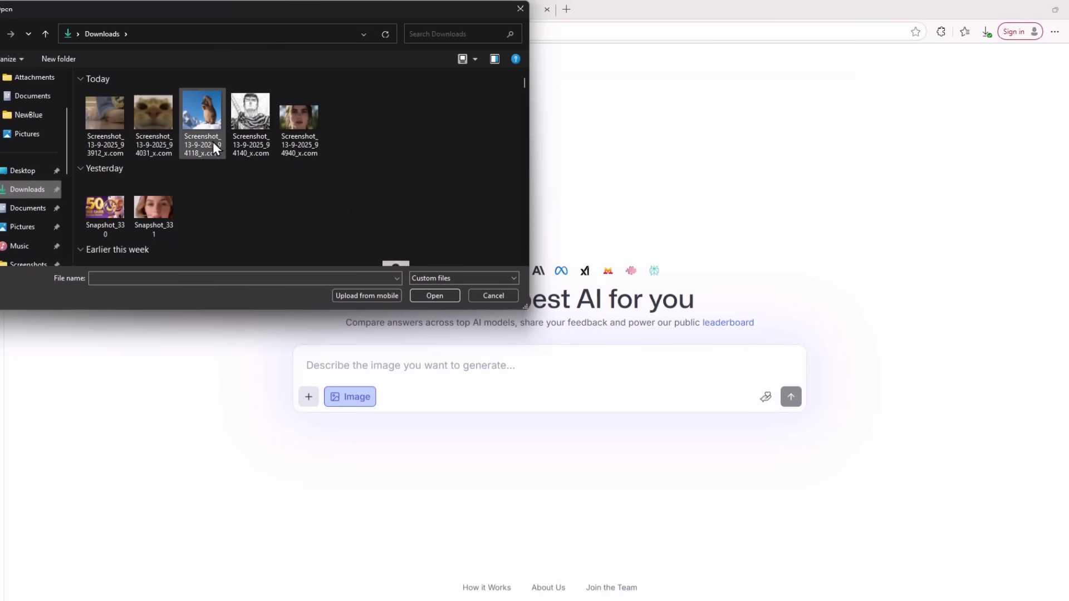
{"action": "left_click", "coordinate": [145, 125]}
{"action": "left_click", "coordinate": [435, 296]}
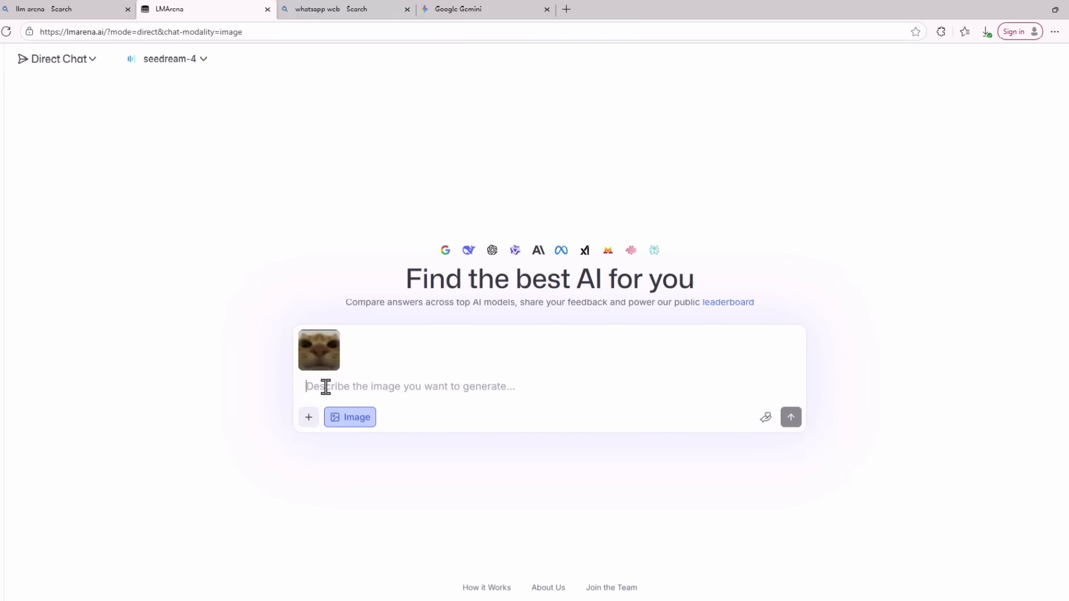
{"action": "key", "text": "ctrl+v"}
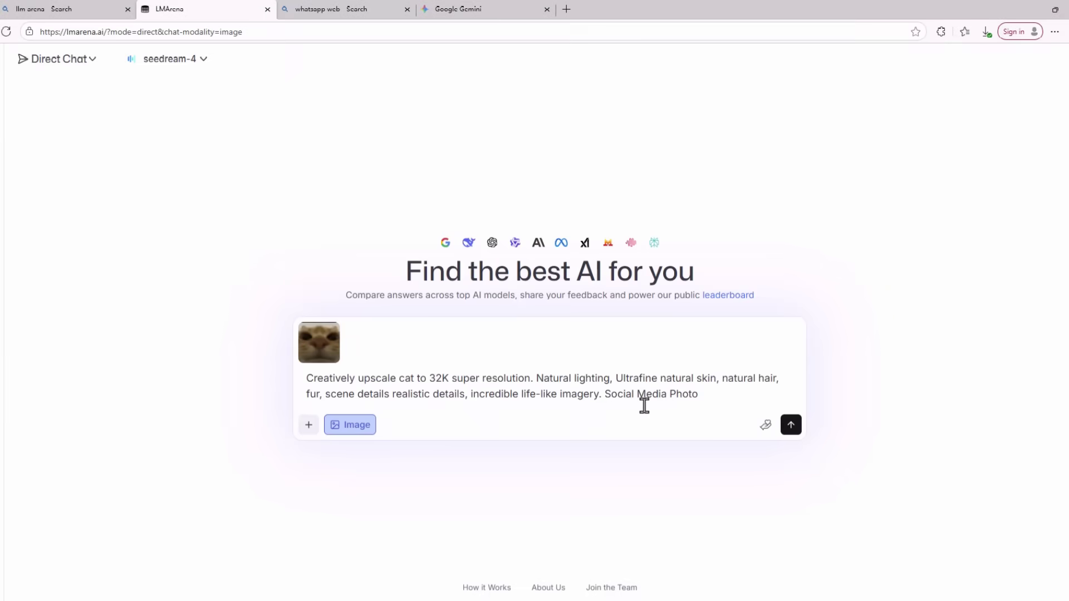
{"action": "left_click", "coordinate": [790, 425]}
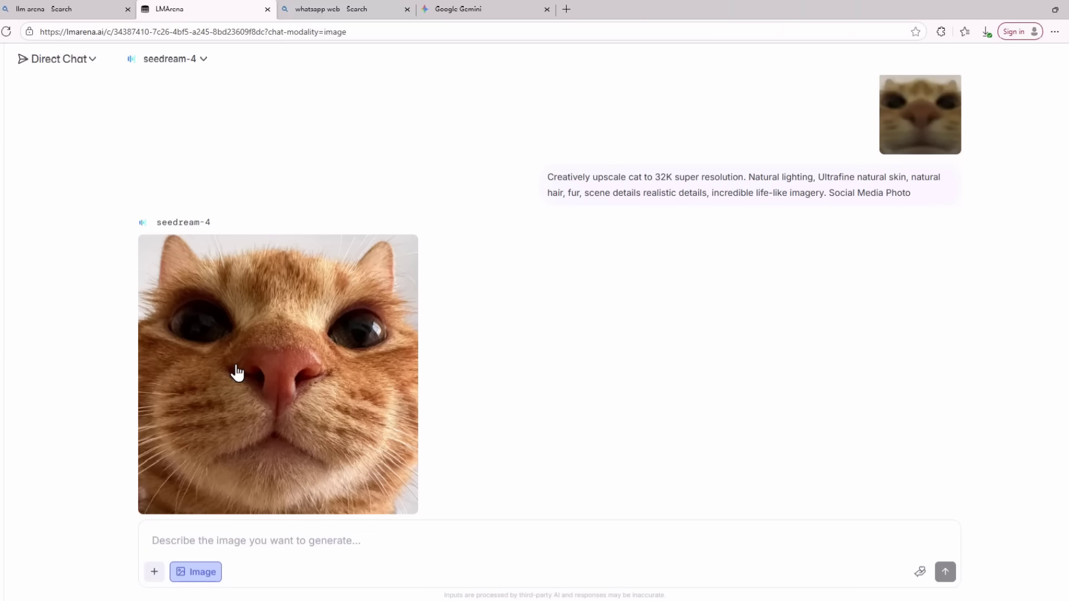
View the original blurry cat enlarged, then the seedream-4 upscaled orange cat, to compare detail
{"action": "left_click", "coordinate": [911, 131]}
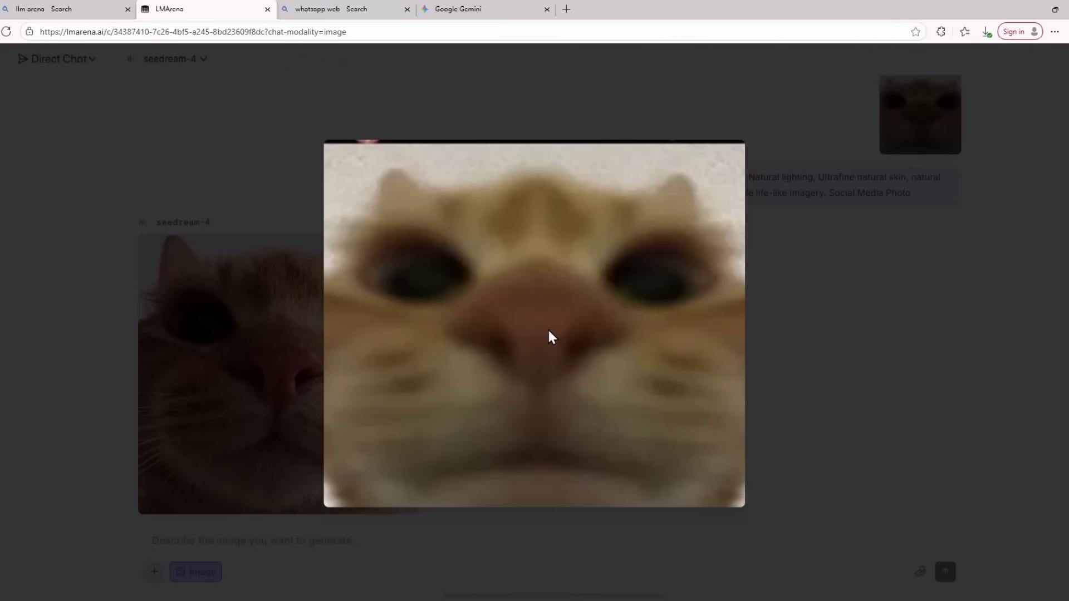
{"action": "left_click", "coordinate": [848, 352]}
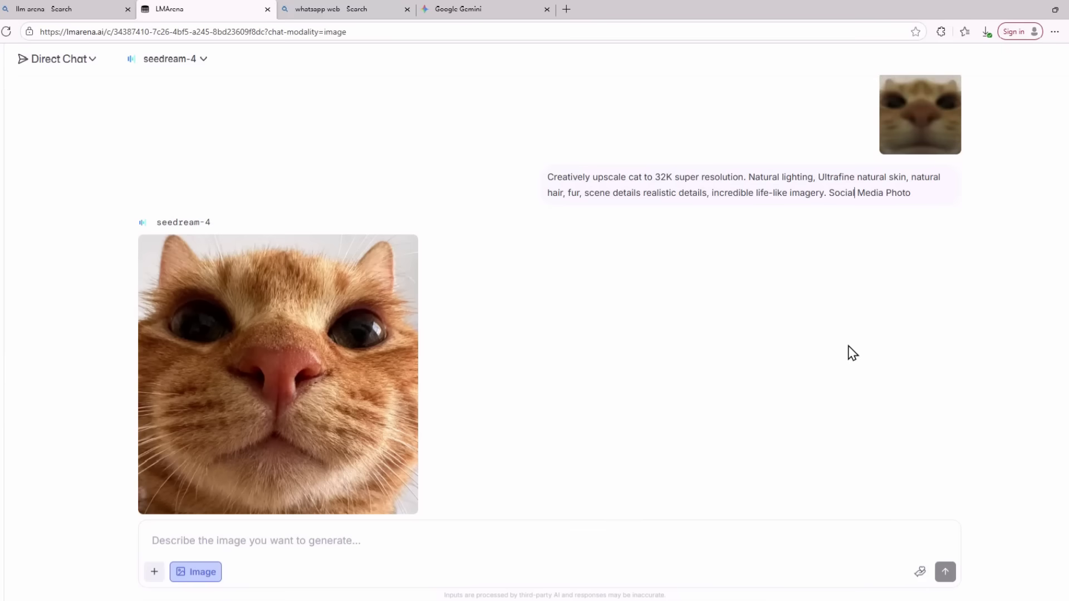
{"action": "left_click", "coordinate": [296, 303]}
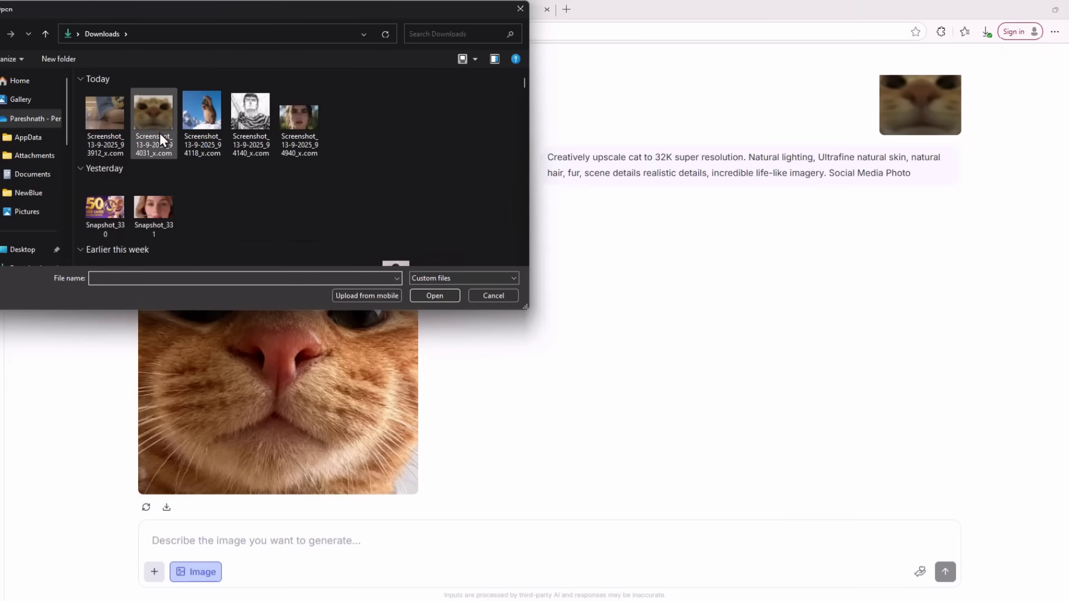
Attach the shoe-in-supermarket screenshot and send 'Creatively upscale to 32K super resolution.'
{"action": "left_click", "coordinate": [122, 117]}
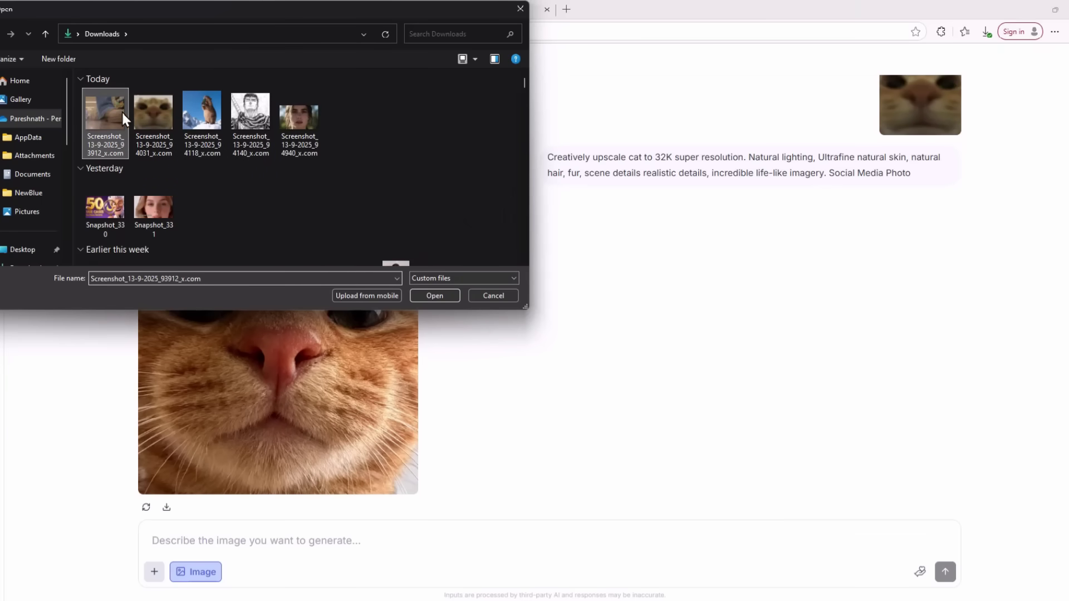
{"action": "left_click", "coordinate": [436, 295]}
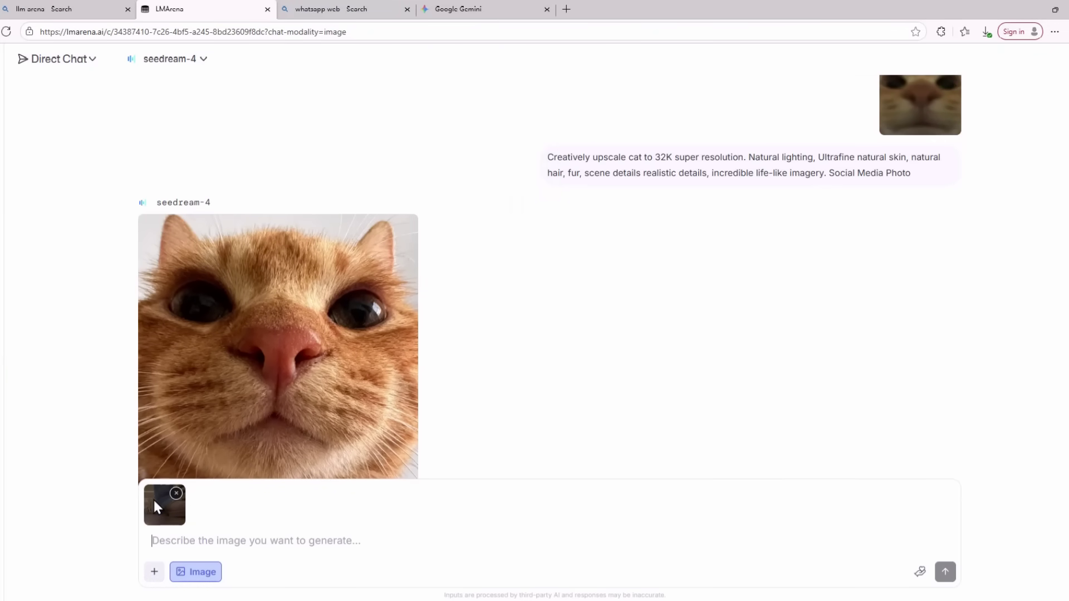
{"action": "left_click", "coordinate": [232, 539]}
{"action": "type", "text": "Creatively upscale cat to 32K super resolution. Natural lighting, Ultrafine natural skin, natural hair, fur, scene details realistic details, incredible life-like imagery. Social Media Photo"}
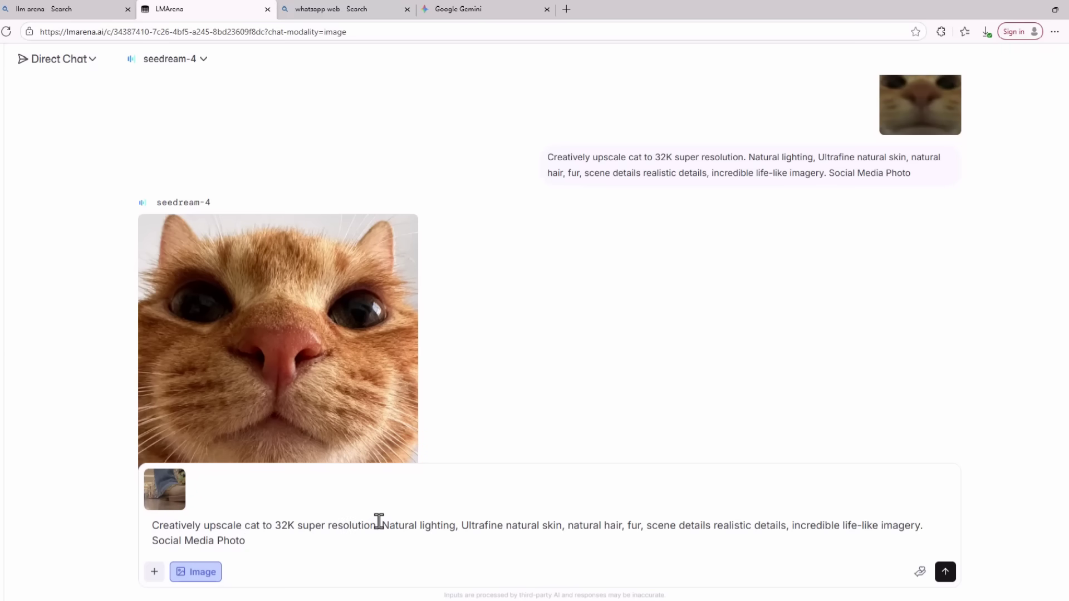
{"action": "key", "text": "ctrl+z"}
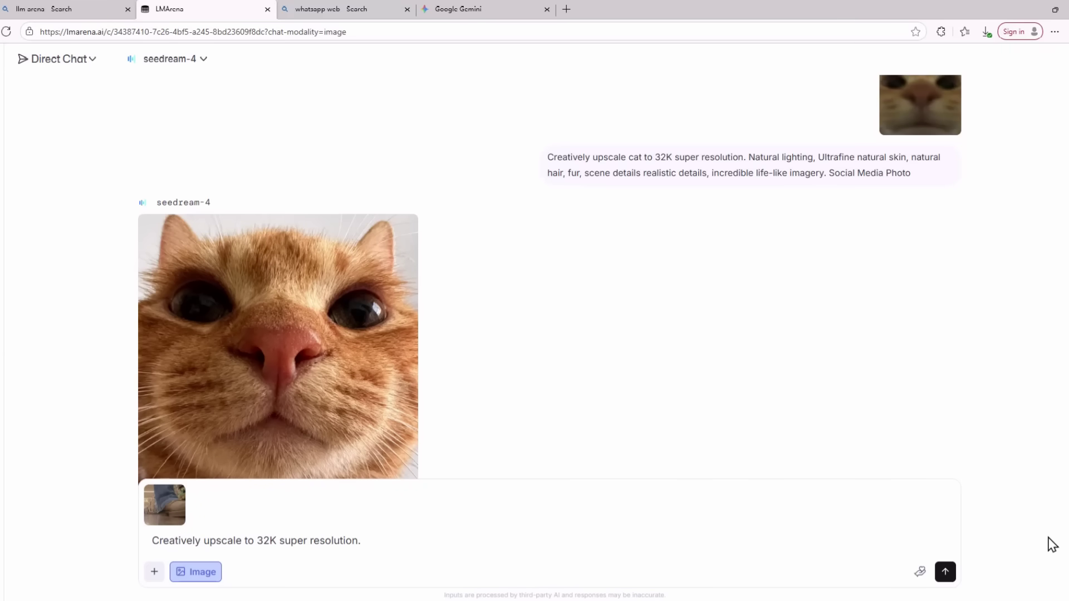
{"action": "left_click", "coordinate": [945, 573]}
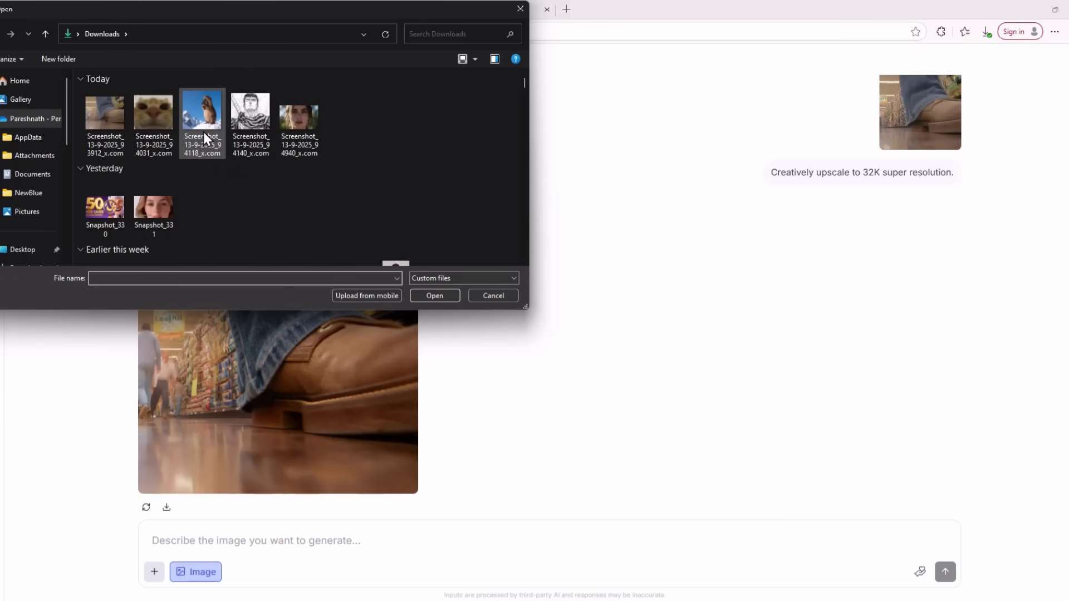
Attach the bird screenshot and write the prompt '4 high resolution variations of this reference image'
{"action": "left_click", "coordinate": [204, 135]}
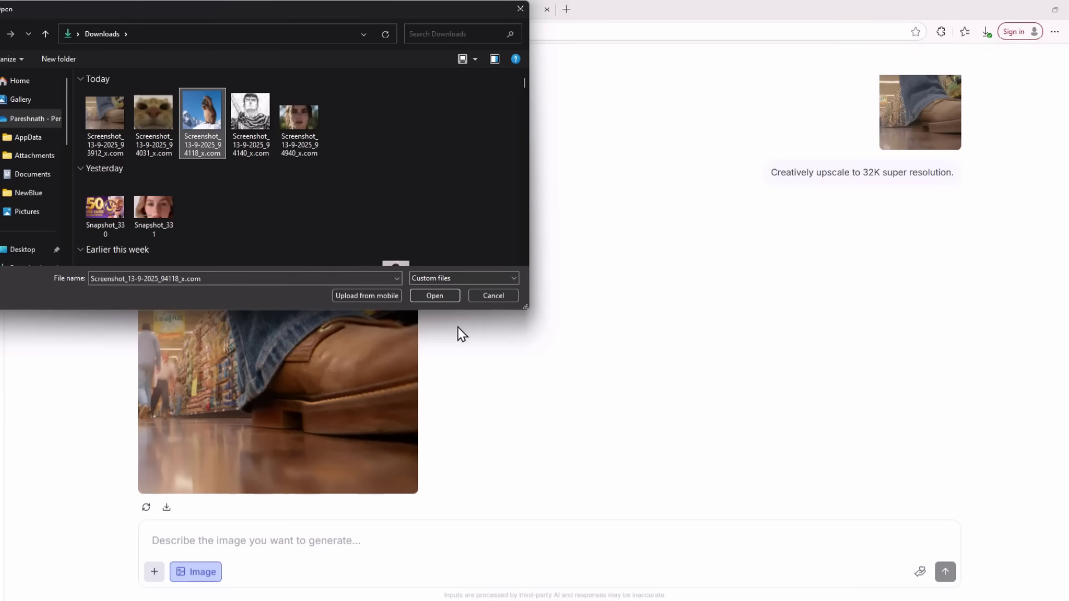
{"action": "left_click", "coordinate": [439, 296]}
{"action": "left_click", "coordinate": [196, 530]}
{"action": "type", "text": "4 high resolution variations of your reference image"}
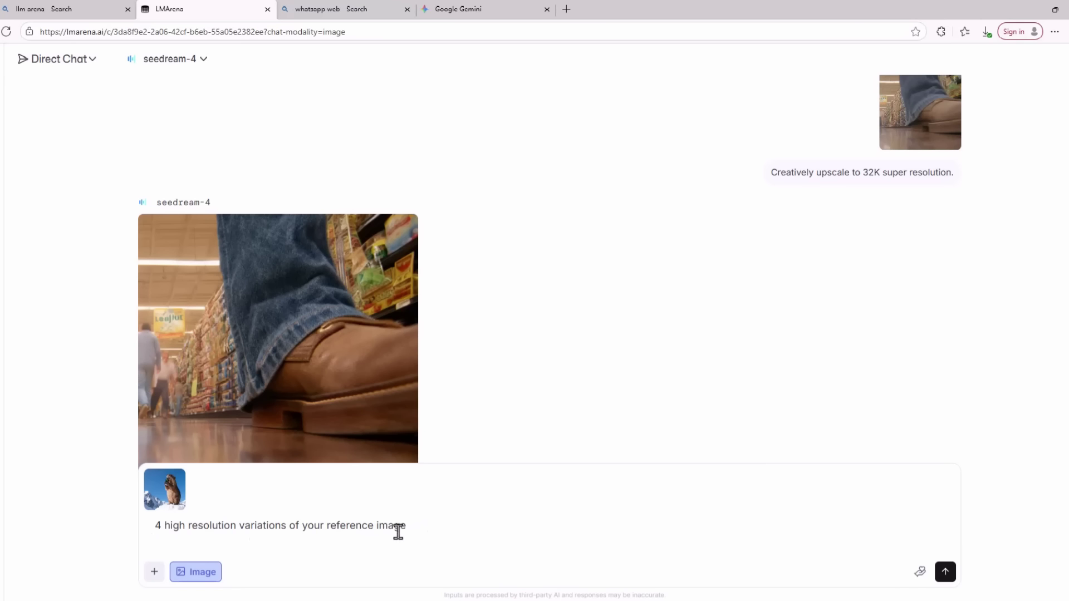
{"action": "double_click", "coordinate": [315, 528]}
{"action": "key", "text": "BackSpace"}
{"action": "type", "text": "this"}
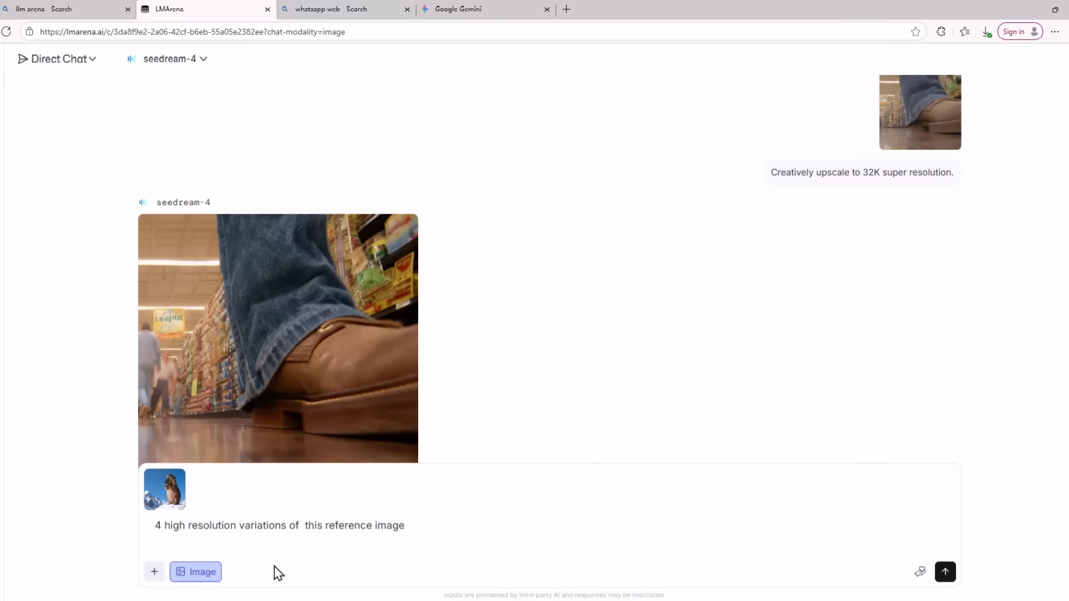
{"action": "left_click", "coordinate": [303, 523]}
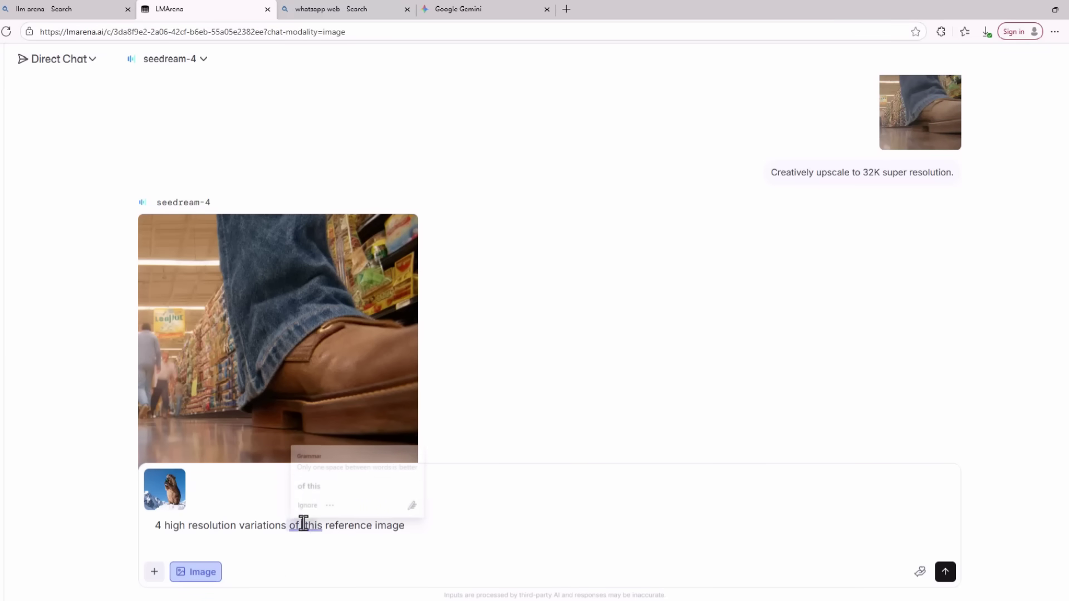
Send the variations request and view seedream-4's three-panel result enlarged
{"action": "left_click", "coordinate": [310, 486]}
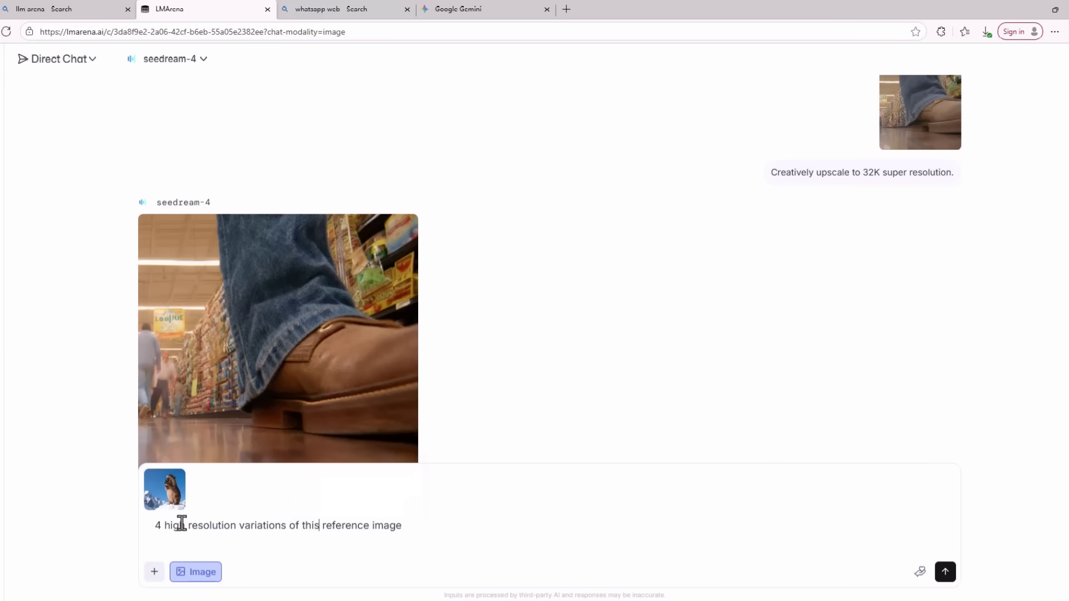
{"action": "key", "text": "Return"}
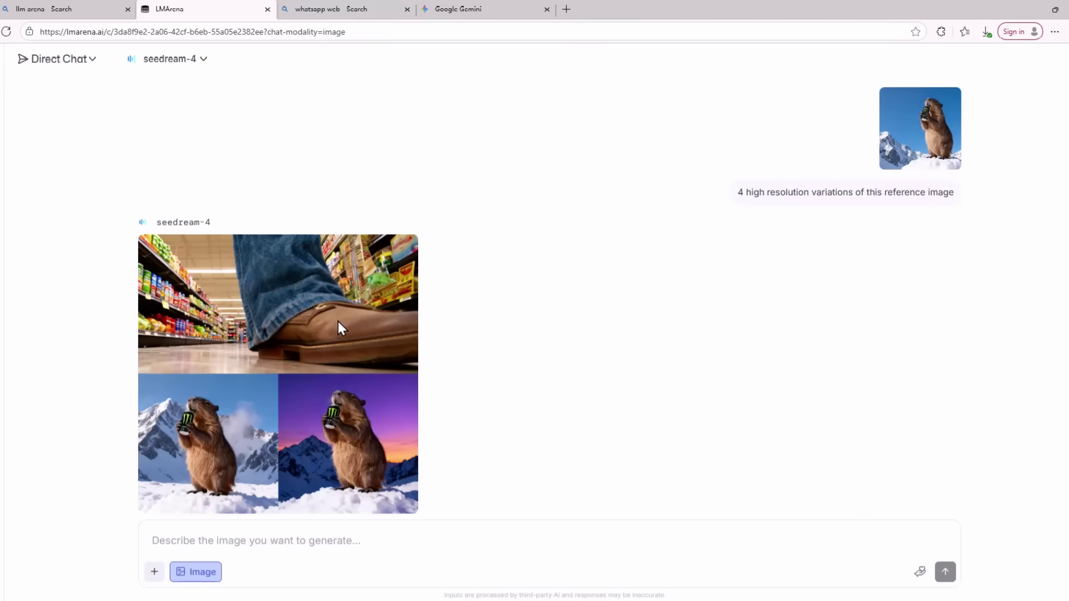
{"action": "left_click", "coordinate": [338, 323]}
{"action": "left_click", "coordinate": [1026, 201]}
{"action": "left_click", "coordinate": [348, 348]}
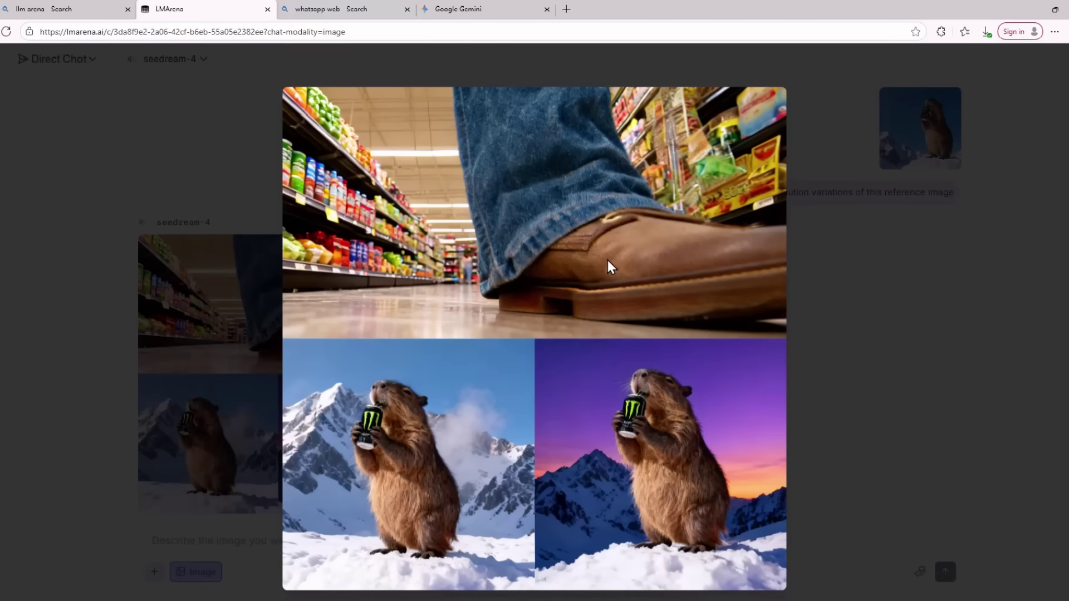
{"action": "left_click", "coordinate": [576, 372]}
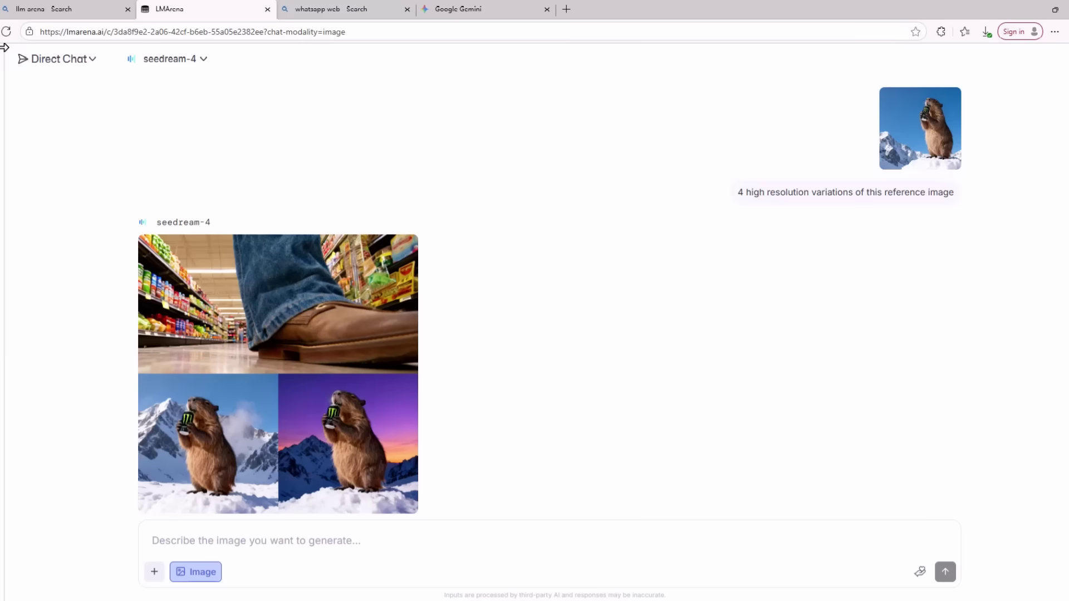
Start a fresh empty chat from the chat-mode dropdown
{"action": "scroll", "coordinate": [346, 453], "scroll_direction": "up", "scroll_amount": 5}
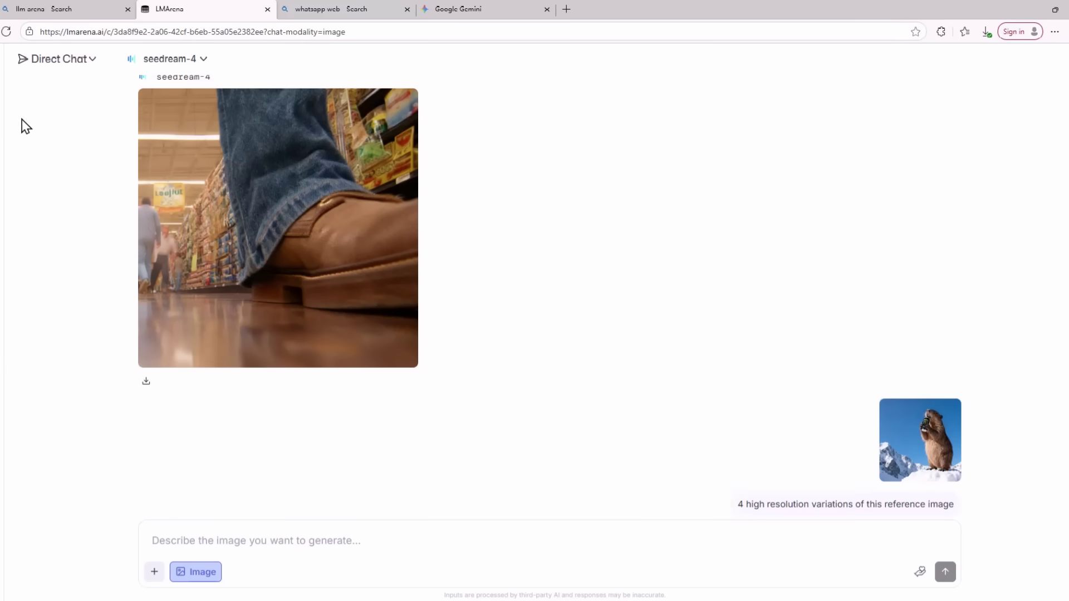
{"action": "left_click", "coordinate": [71, 66]}
{"action": "left_click", "coordinate": [71, 162]}
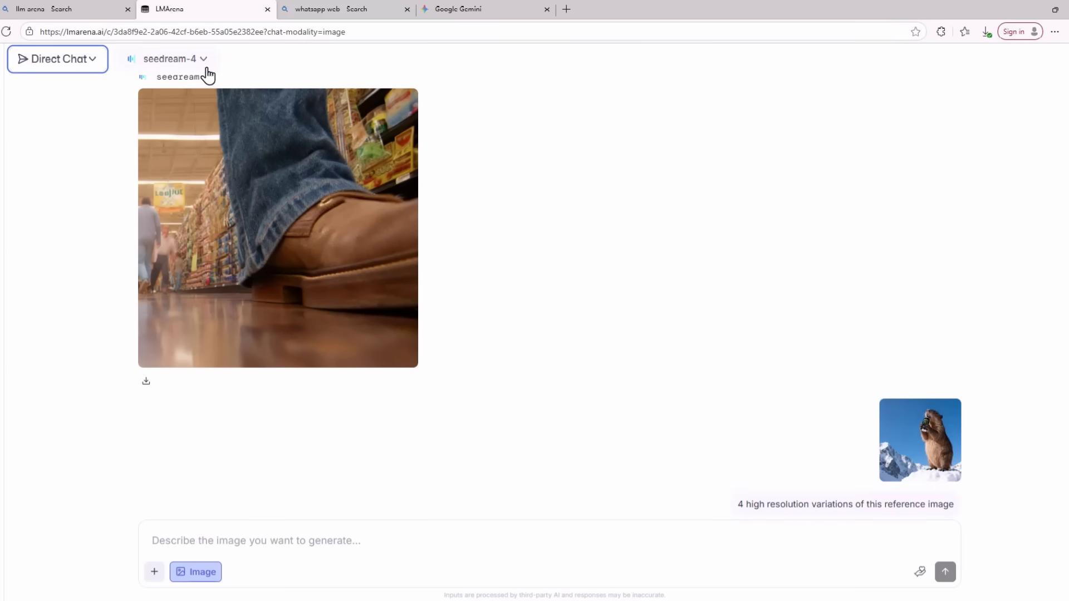
{"action": "triple_click", "coordinate": [61, 74]}
{"action": "left_click", "coordinate": [64, 86]}
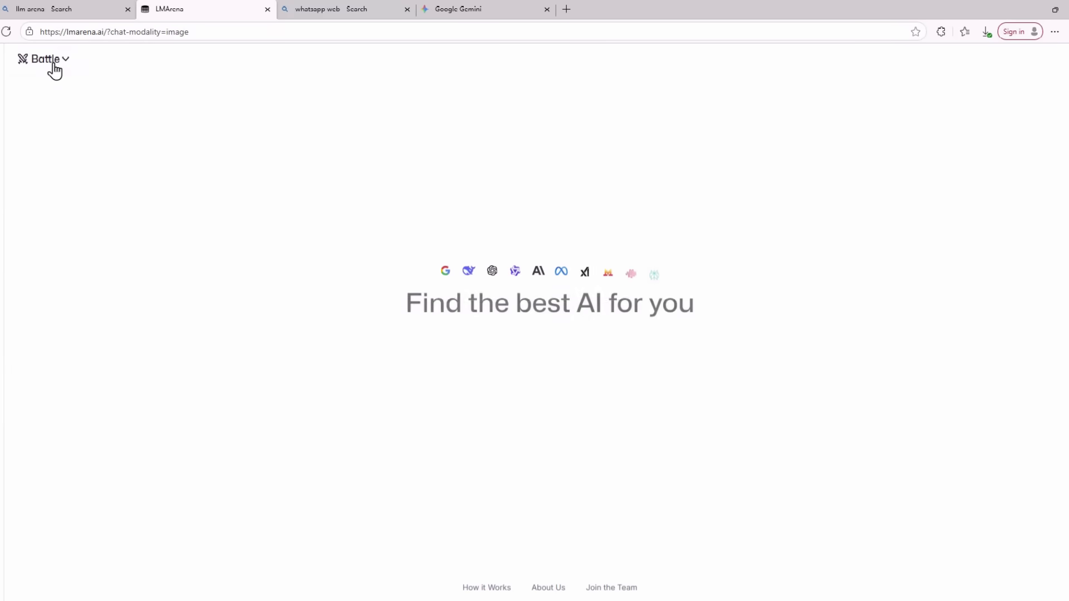
{"action": "left_click", "coordinate": [52, 59]}
Attach the woman's portrait screenshot and paste the 4 camera-angle variations prompt
{"action": "left_click", "coordinate": [67, 137]}
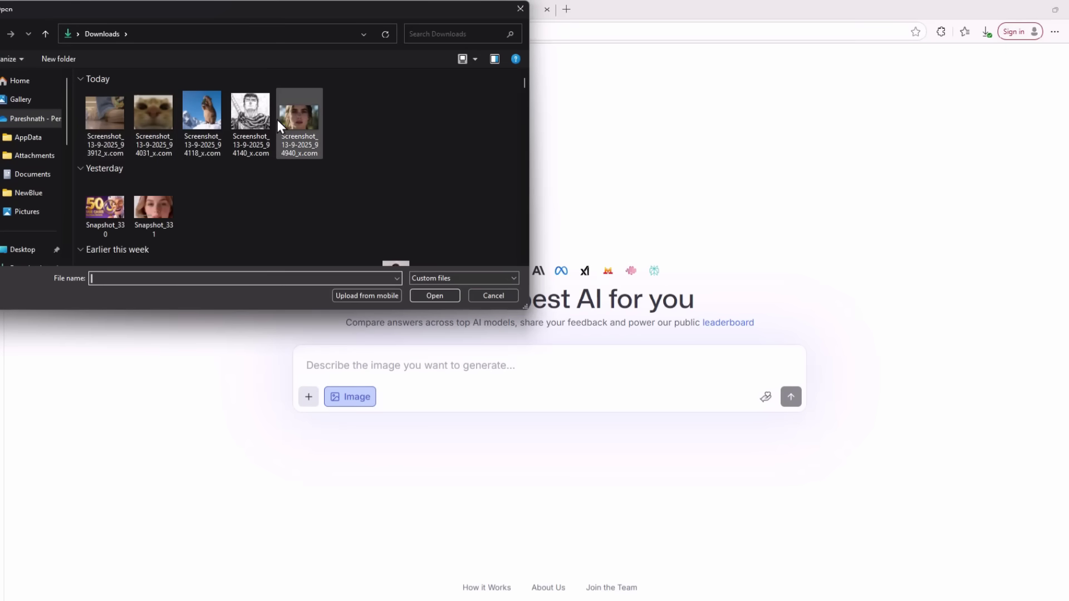
{"action": "left_click", "coordinate": [298, 124]}
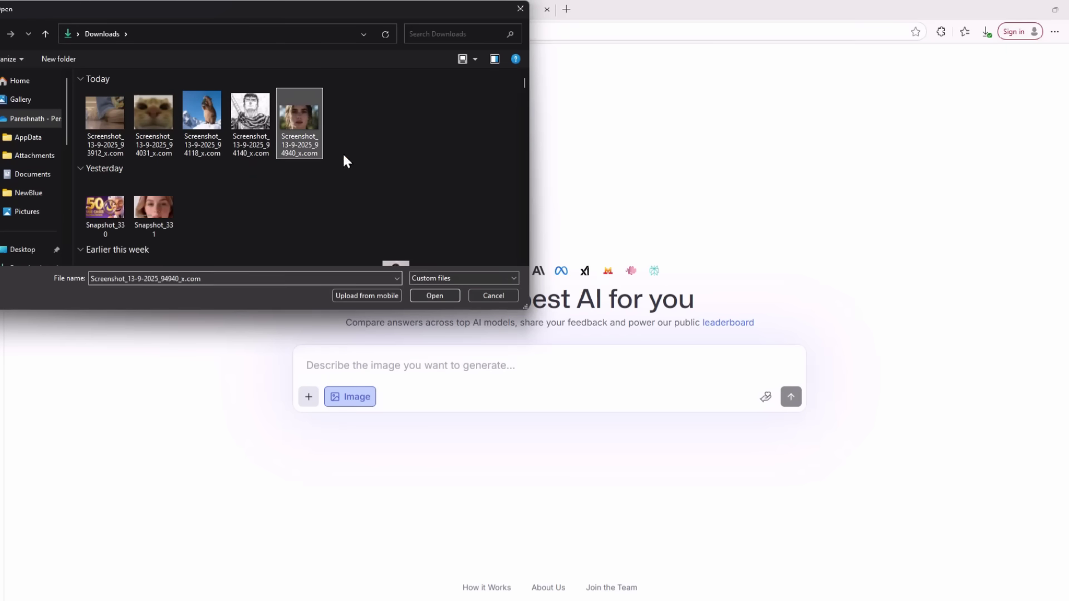
{"action": "left_click", "coordinate": [433, 298]}
{"action": "type", "text": "4 high resolution variations of this reference image deferent camera angels"}
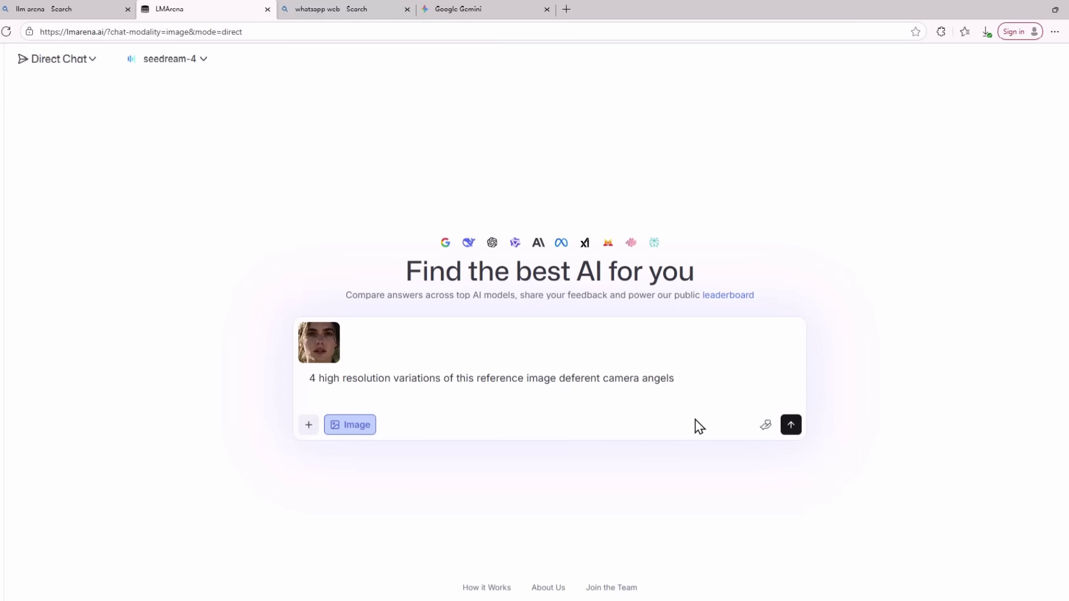
Send the portrait prompt and view seedream-4's four camera-angle variations enlarged
{"action": "left_click", "coordinate": [791, 429]}
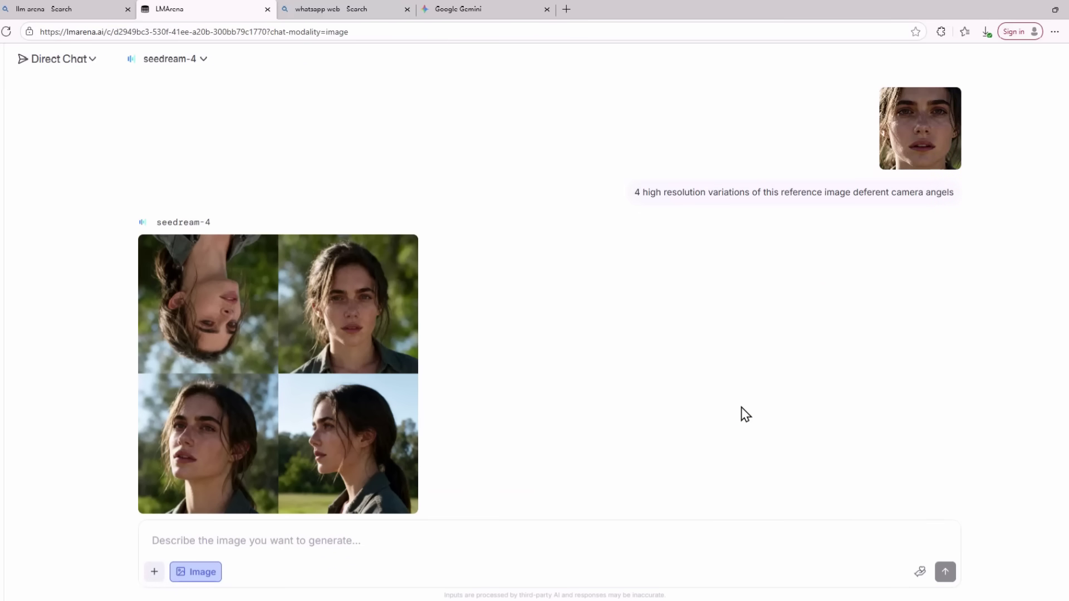
{"action": "left_click", "coordinate": [381, 334]}
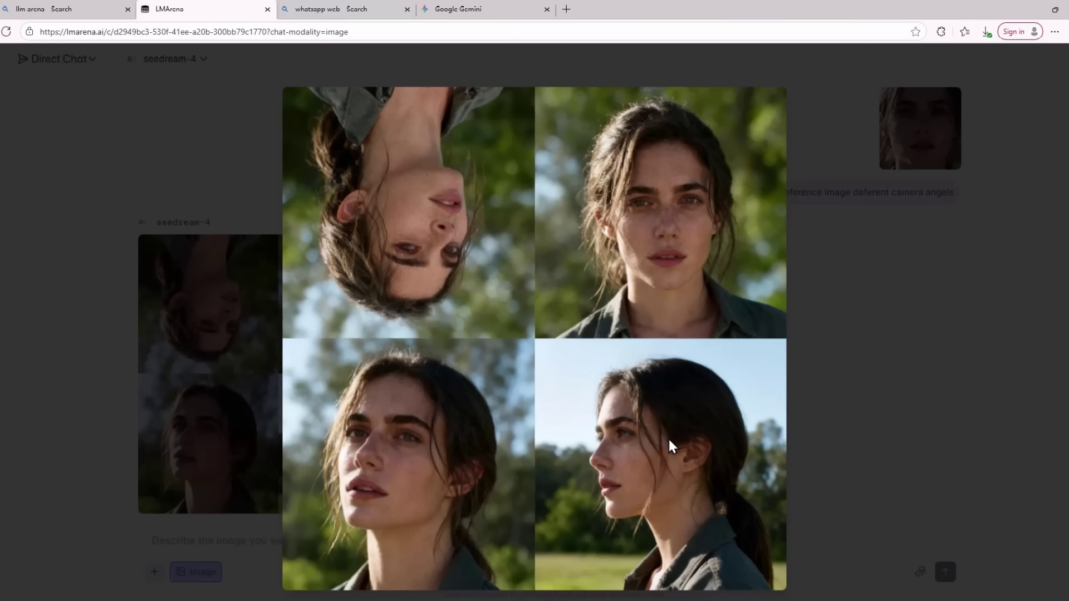
{"action": "left_click", "coordinate": [897, 406]}
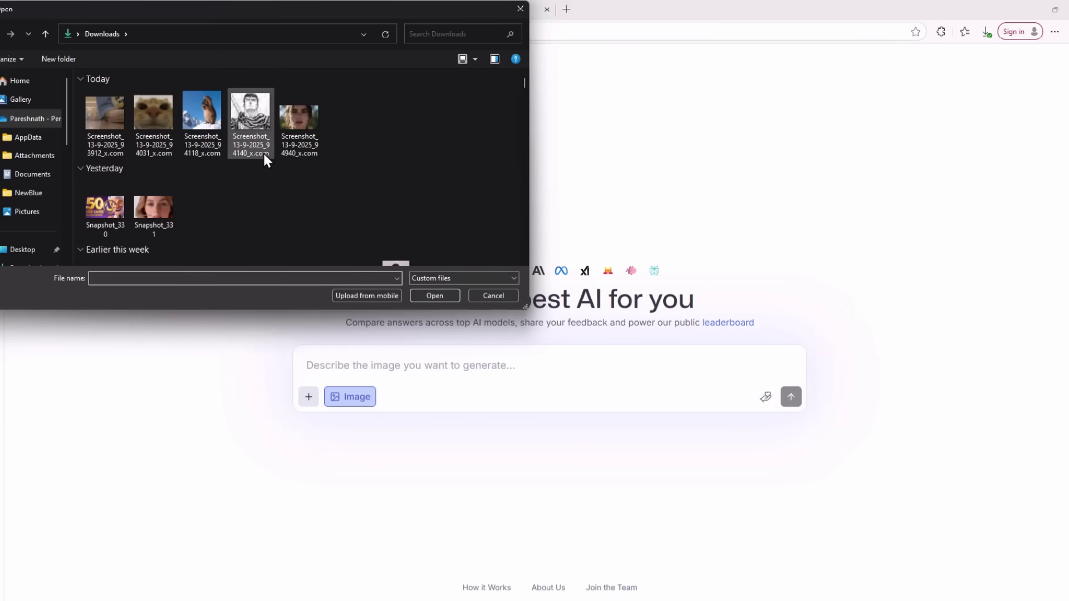
Attach the black-and-white manga panel for 'colorize this image' and compare colored and original panels enlarged
{"action": "left_click", "coordinate": [263, 148]}
{"action": "left_click", "coordinate": [433, 294]}
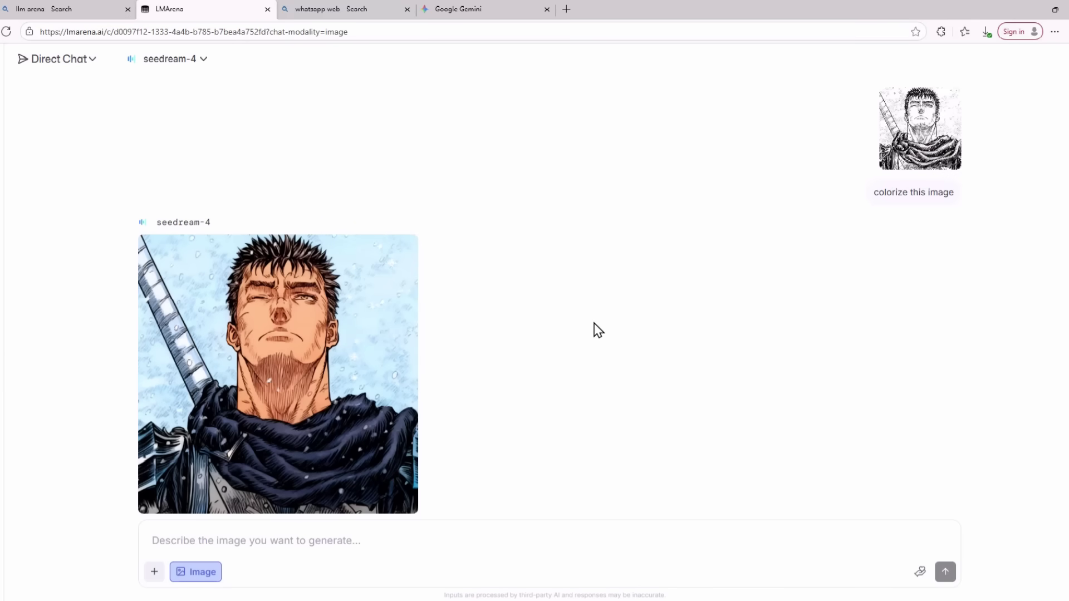
{"action": "left_click", "coordinate": [355, 346]}
{"action": "left_click", "coordinate": [613, 70]}
{"action": "left_click", "coordinate": [943, 112]}
{"action": "left_click", "coordinate": [839, 170]}
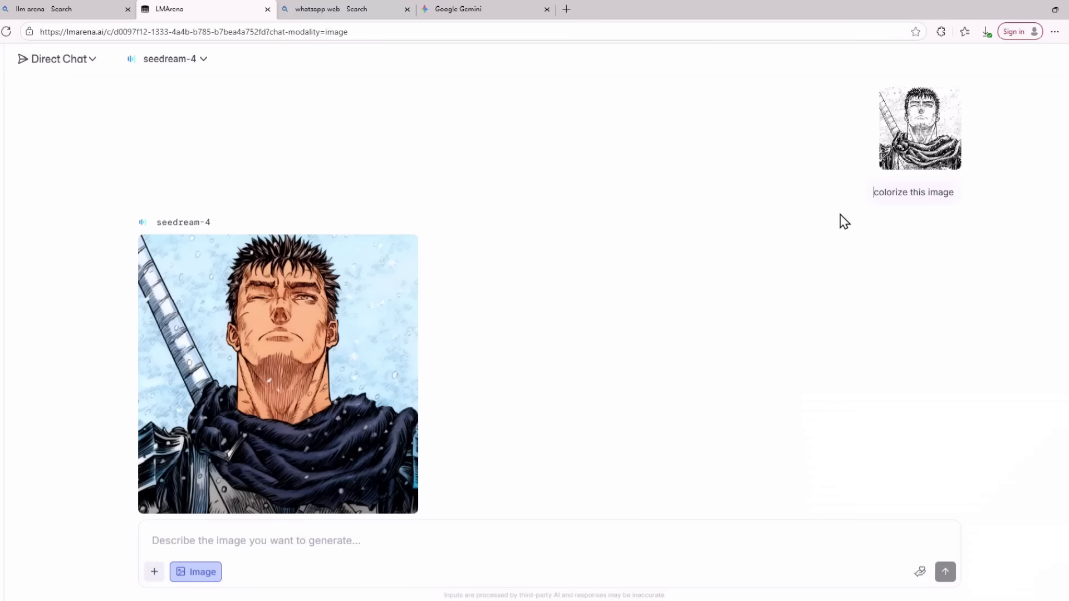
{"action": "left_click", "coordinate": [314, 257]}
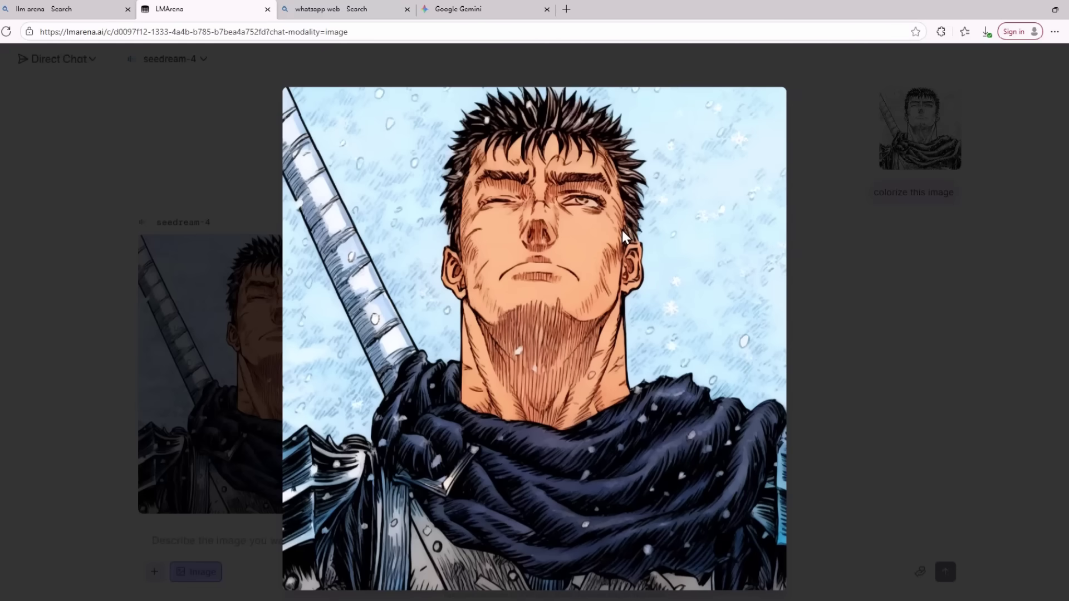
{"action": "left_click", "coordinate": [1030, 306]}
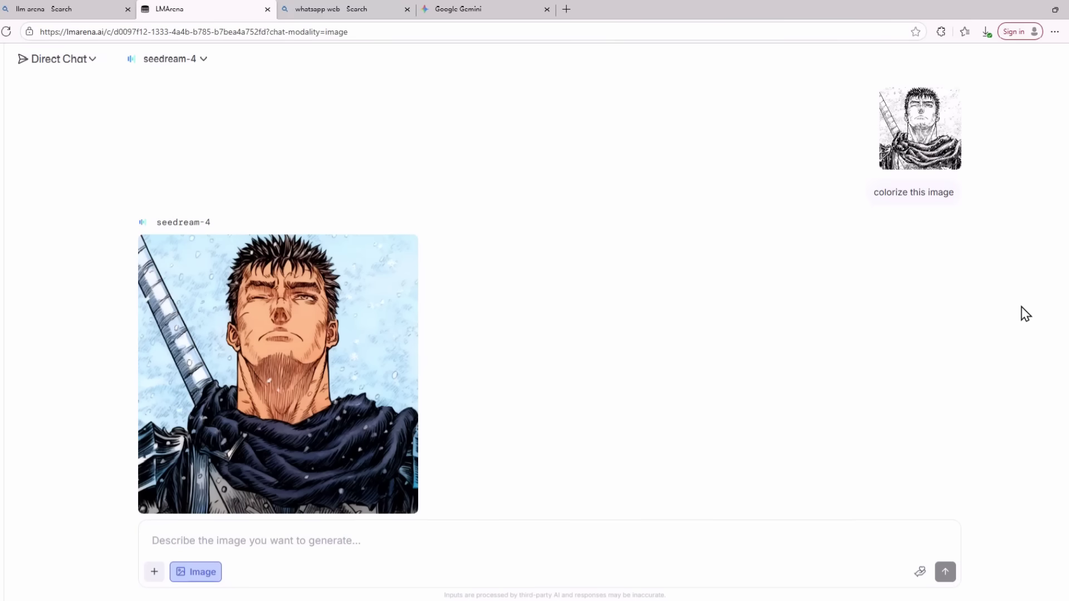
In a new chat, send the pasted IMG_2094.CR2 prompt to seedream-4
{"action": "key", "text": "alt+Left"}
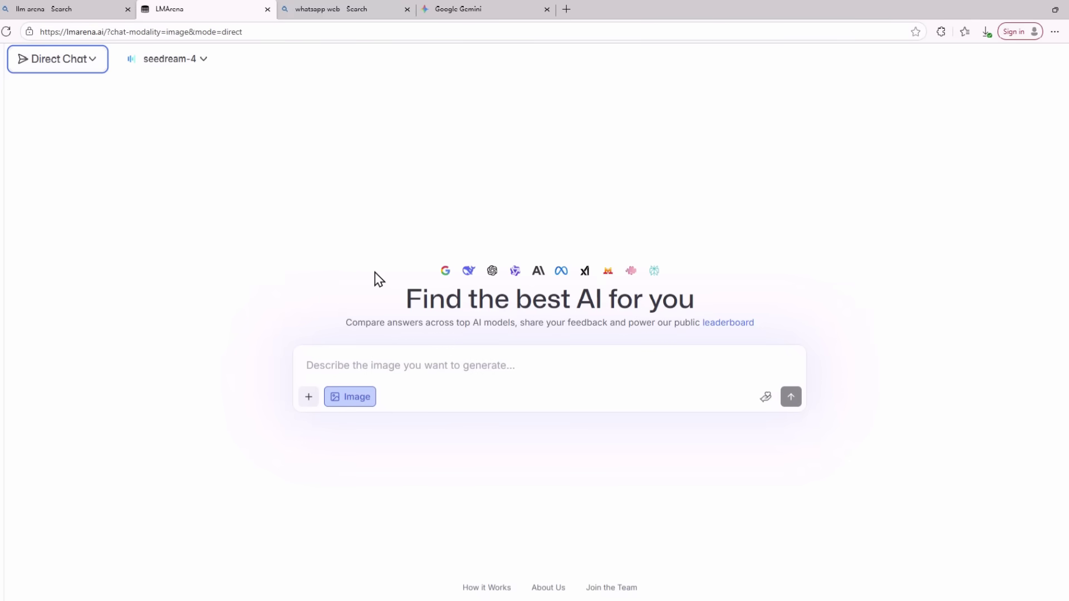
{"action": "left_click", "coordinate": [403, 370]}
{"action": "type", "text": "IMG_2094.CR2"}
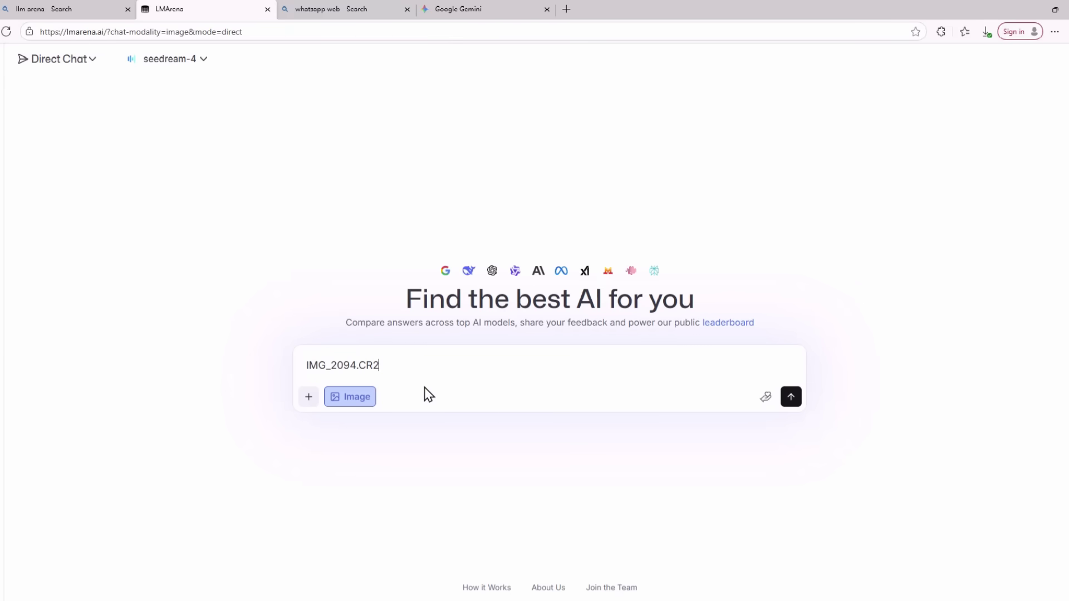
{"action": "key", "text": "Return"}
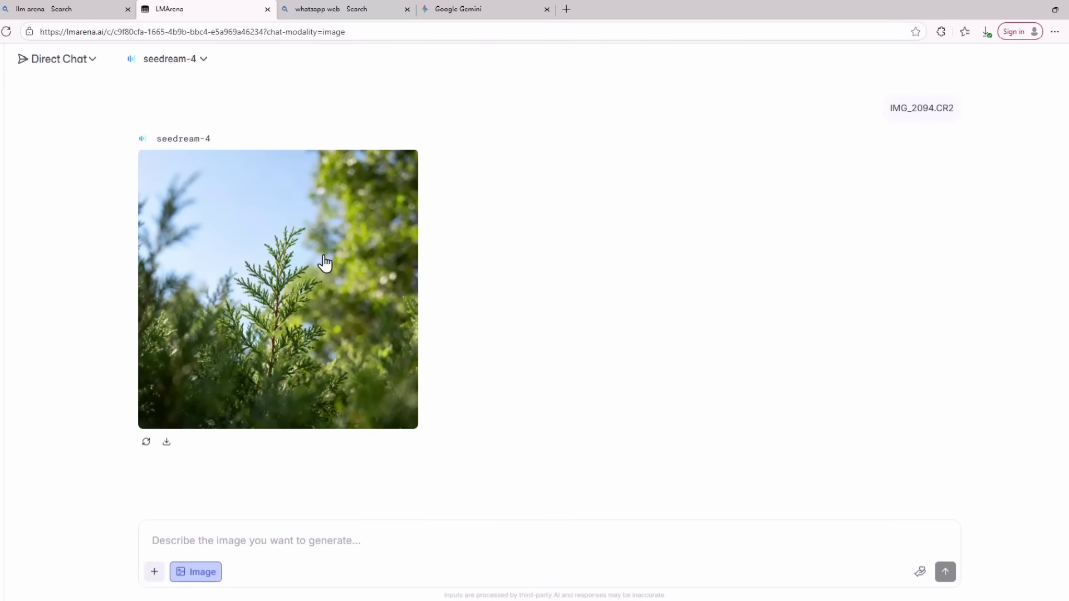
Enlarge the evergreen branch photo, then the red cardinal photo, to inspect them
{"action": "left_click", "coordinate": [323, 258]}
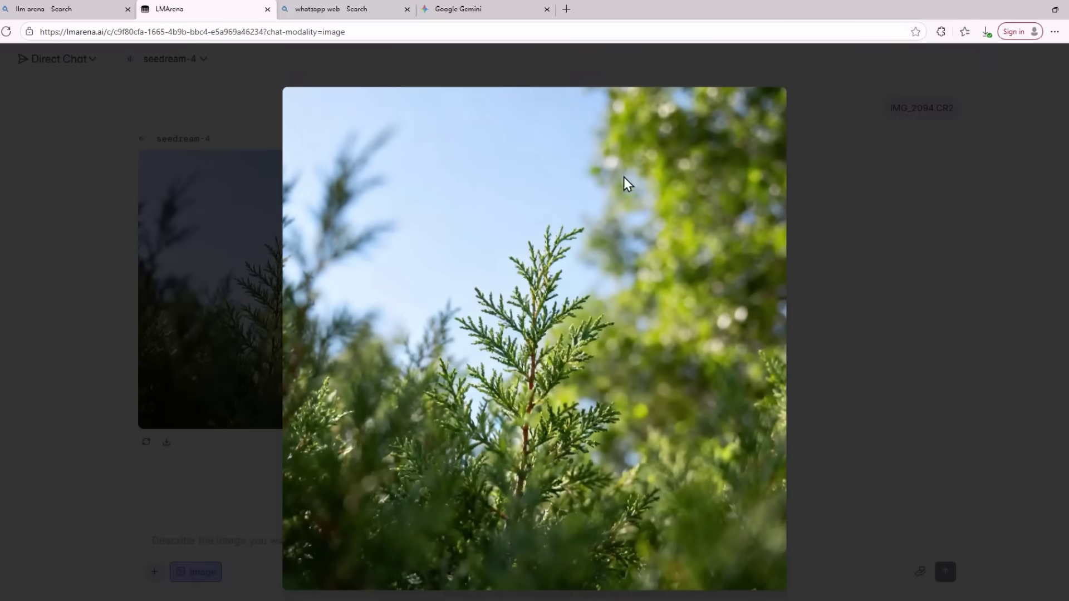
{"action": "left_click", "coordinate": [935, 238]}
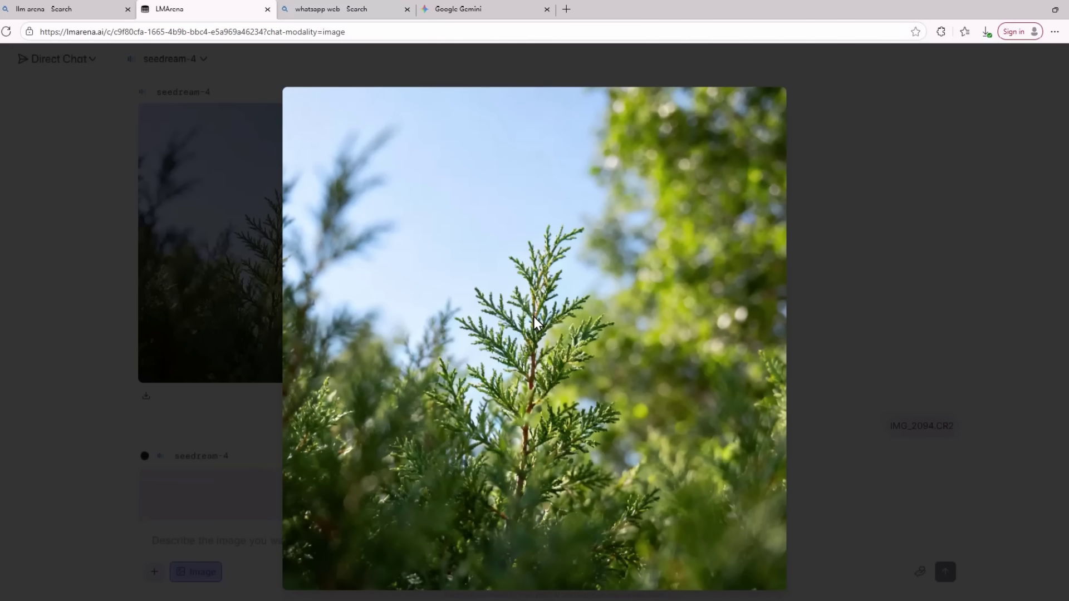
{"action": "left_click", "coordinate": [837, 184]}
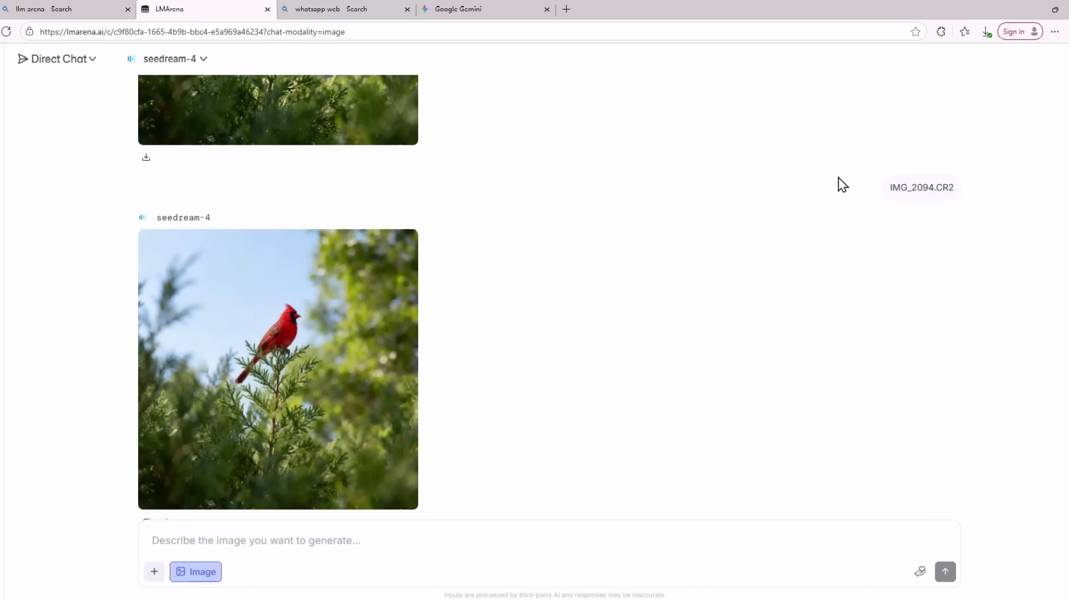
{"action": "left_click", "coordinate": [365, 329]}
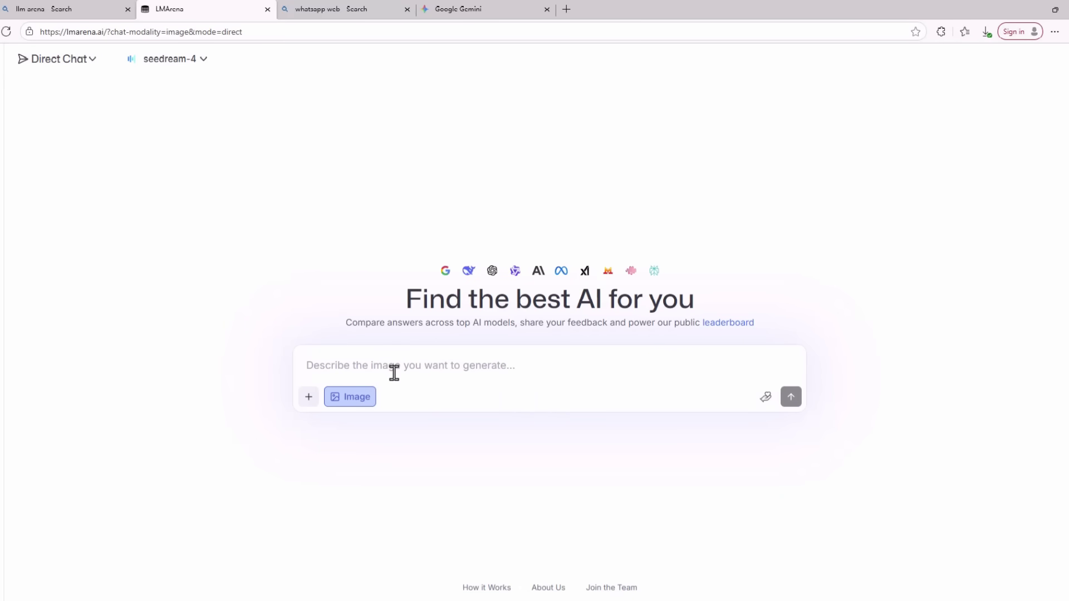
Send the pasted omelet cooking card prompt and enlarge the resulting five-step Omelet Making Guide
{"action": "type", "text": "Create a cooking card giving step by step instructs on for creating an omelet"}
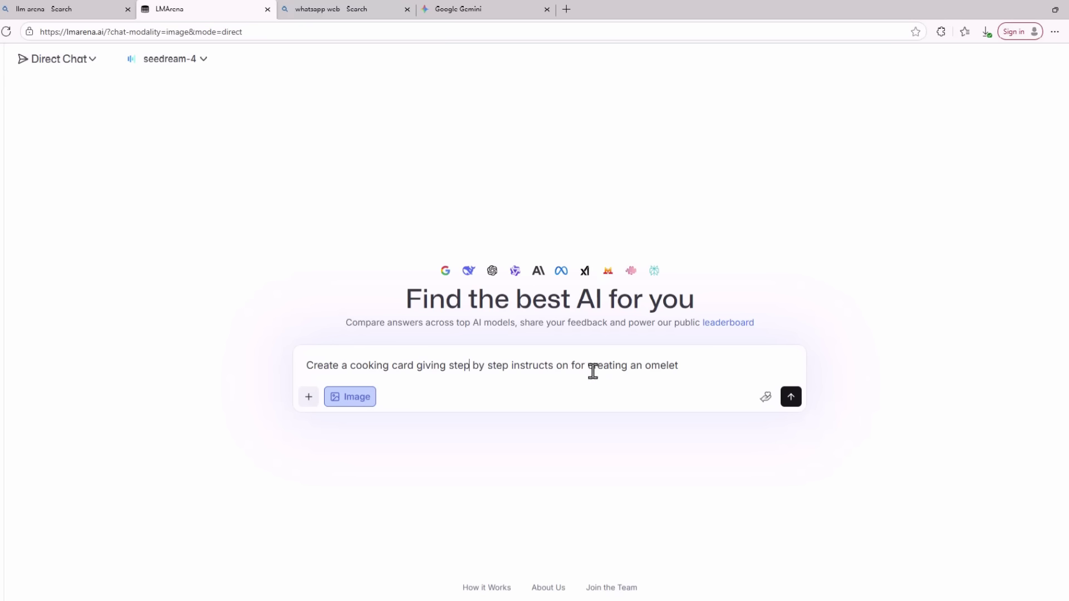
{"action": "left_click", "coordinate": [789, 399]}
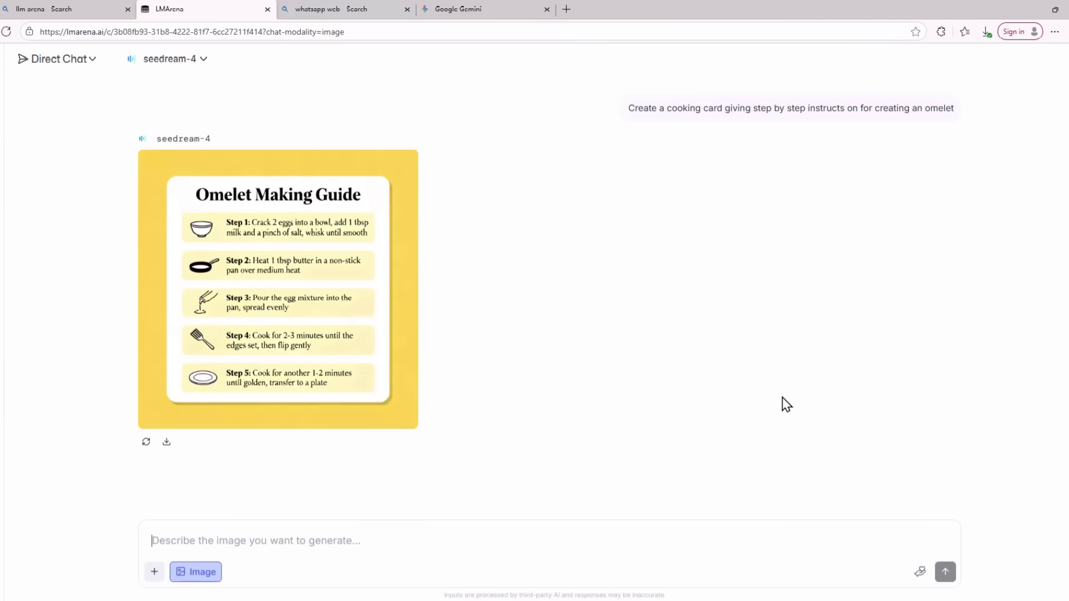
{"action": "left_click", "coordinate": [389, 256]}
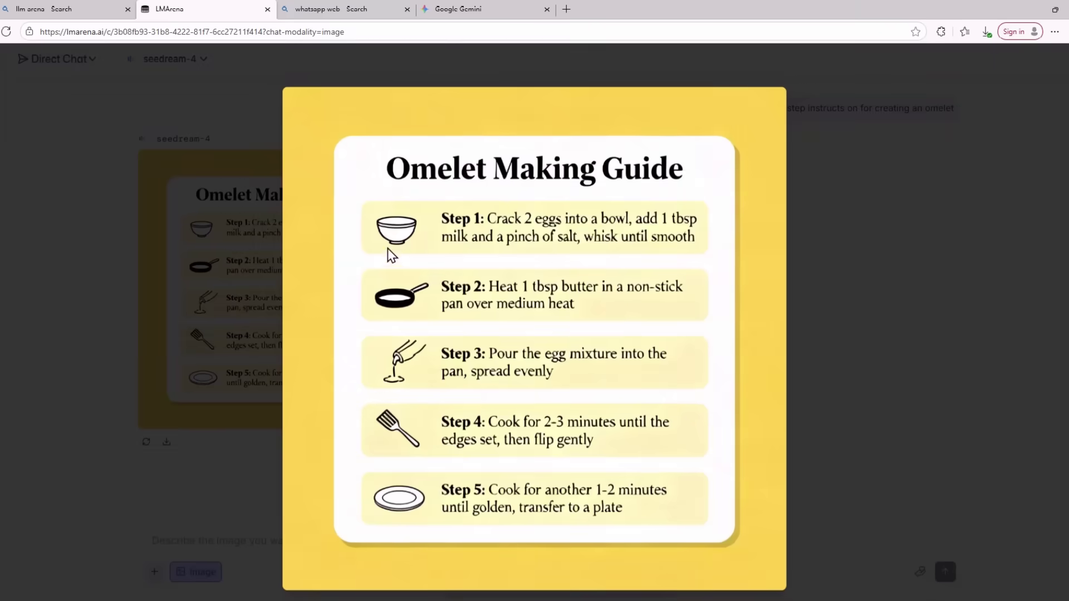